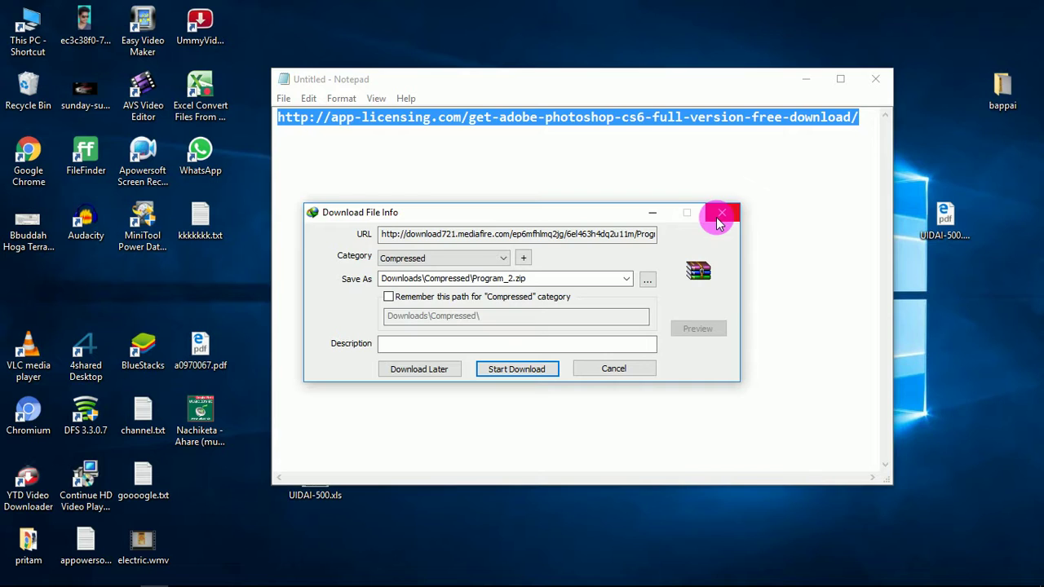
Step: Dismiss the IDM prompts and copy the Photoshop CS6 download page address from the note
{"action": "left_click", "coordinate": [721, 213]}
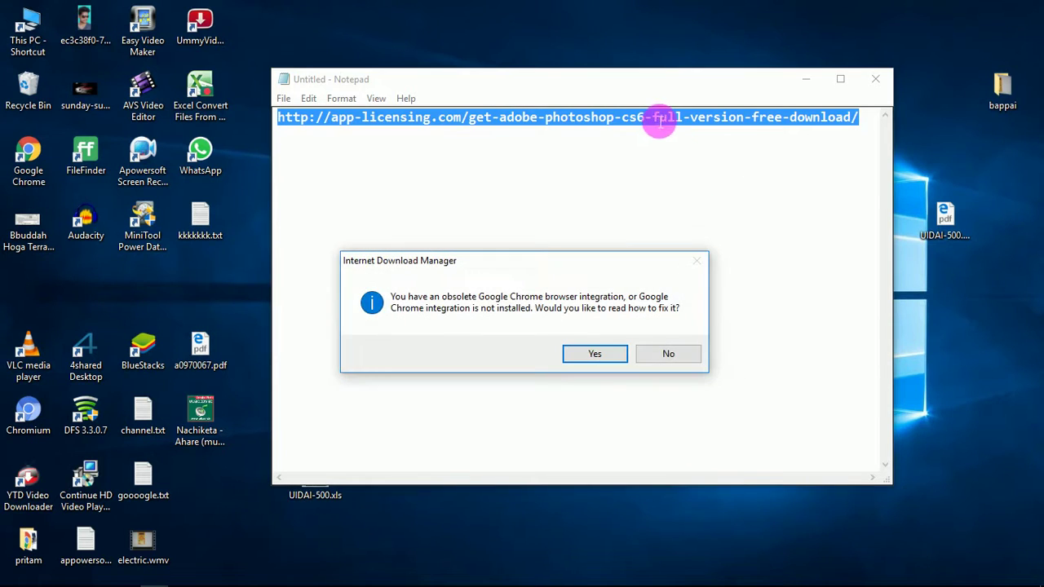
{"action": "left_click", "coordinate": [665, 354]}
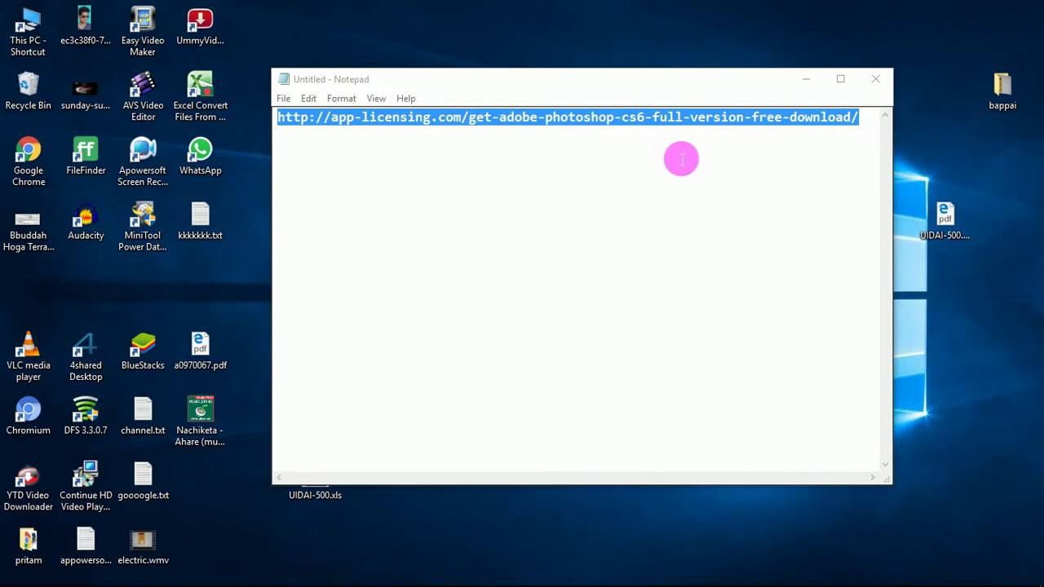
{"action": "right_click", "coordinate": [634, 120]}
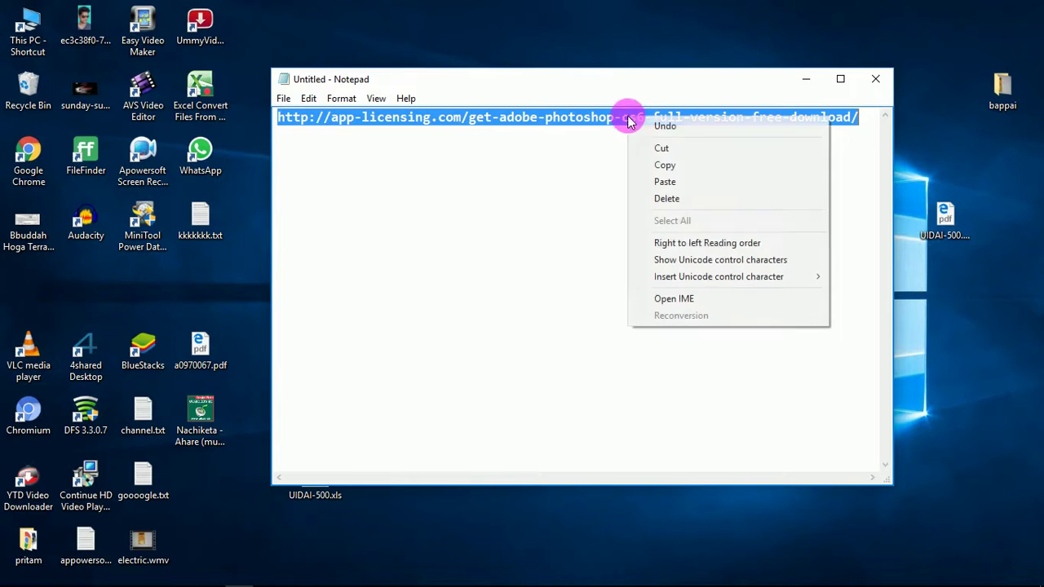
{"action": "left_click", "coordinate": [641, 164]}
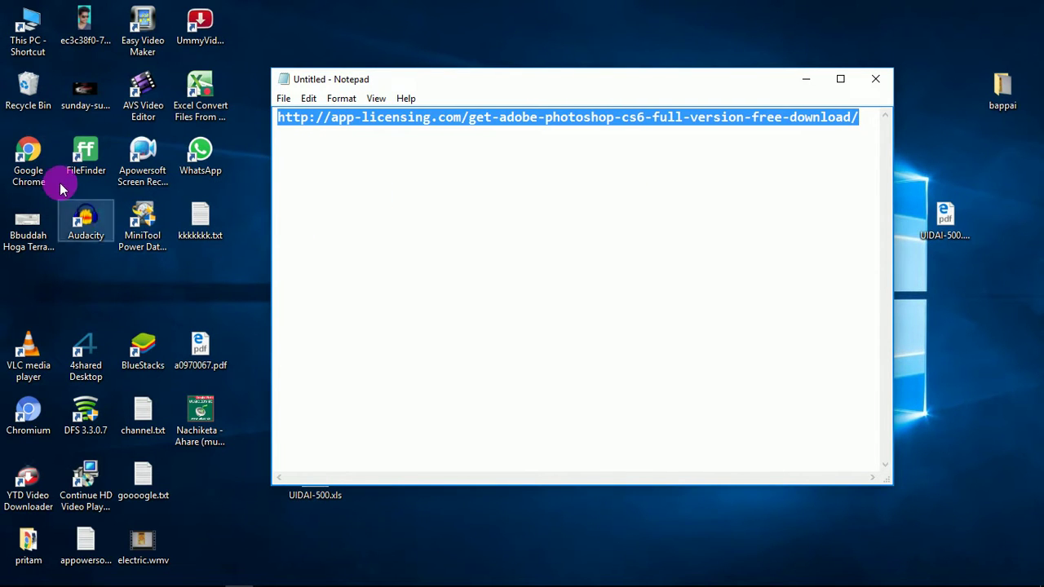
Step: Launch Chromium and load the copied Photoshop CS6 article address in the address bar
{"action": "double_click", "coordinate": [34, 413]}
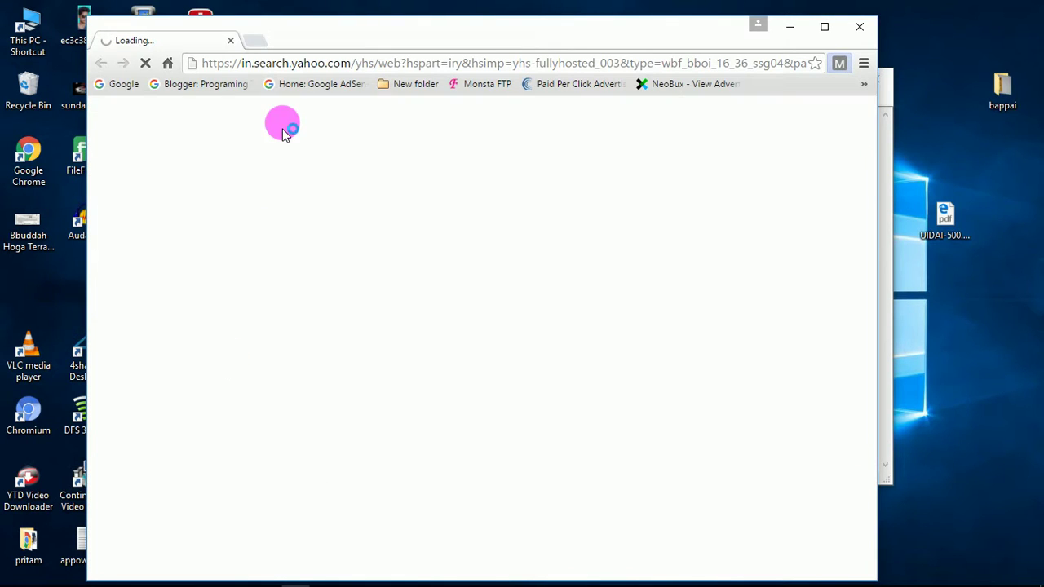
{"action": "left_click", "coordinate": [147, 64]}
{"action": "left_click", "coordinate": [238, 64]}
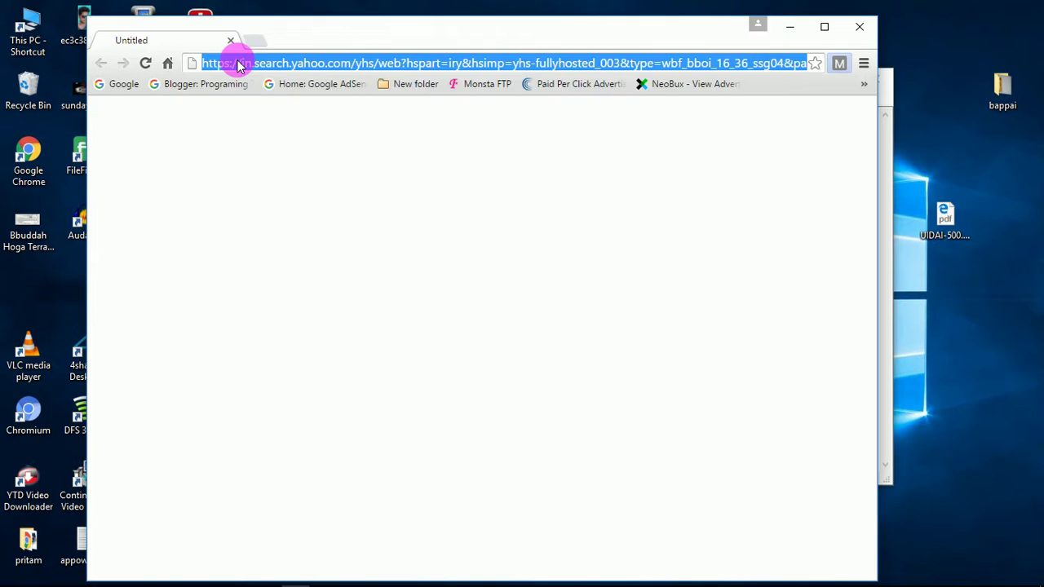
{"action": "key", "text": "ctrl+v"}
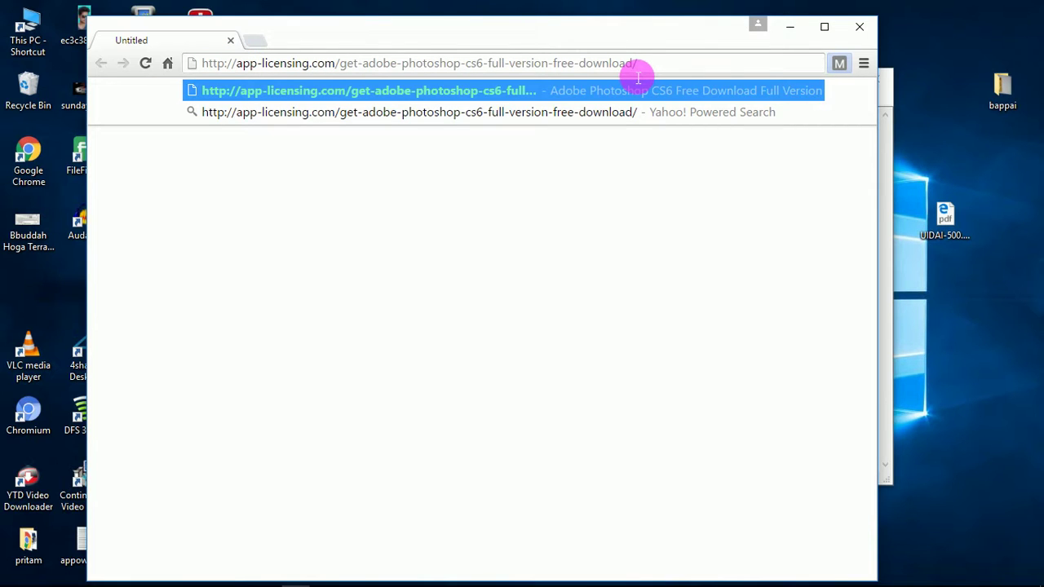
{"action": "key", "text": "Return"}
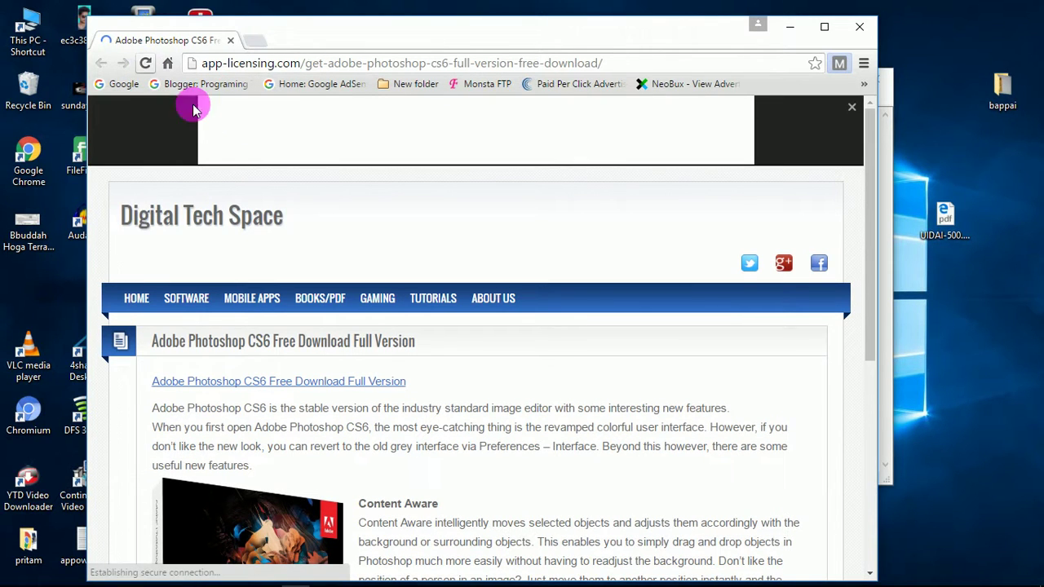
{"action": "scroll", "coordinate": [333, 256], "scroll_direction": "down", "scroll_amount": 5}
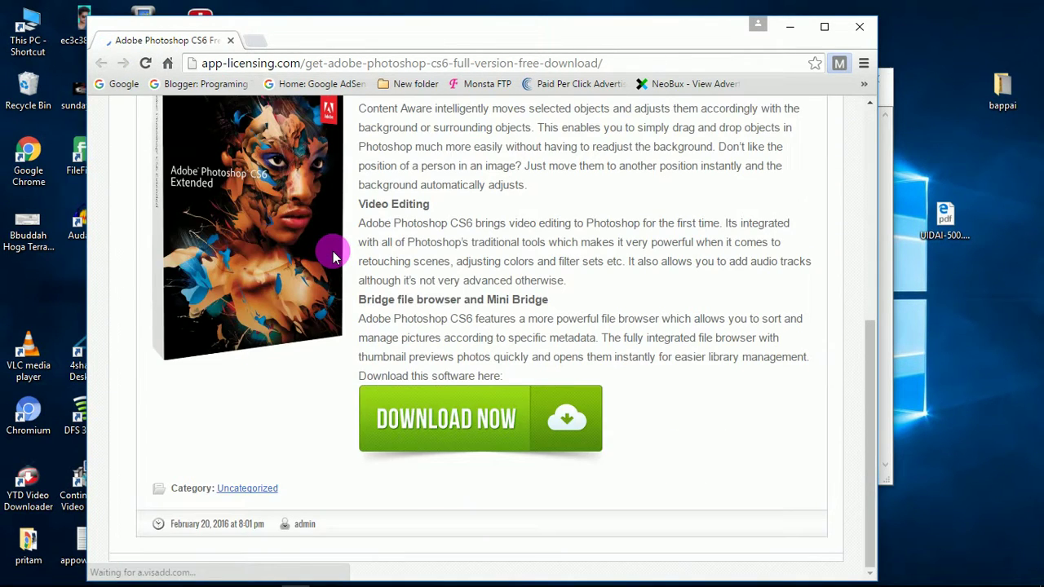
{"action": "scroll", "coordinate": [332, 256], "scroll_direction": "up", "scroll_amount": 5}
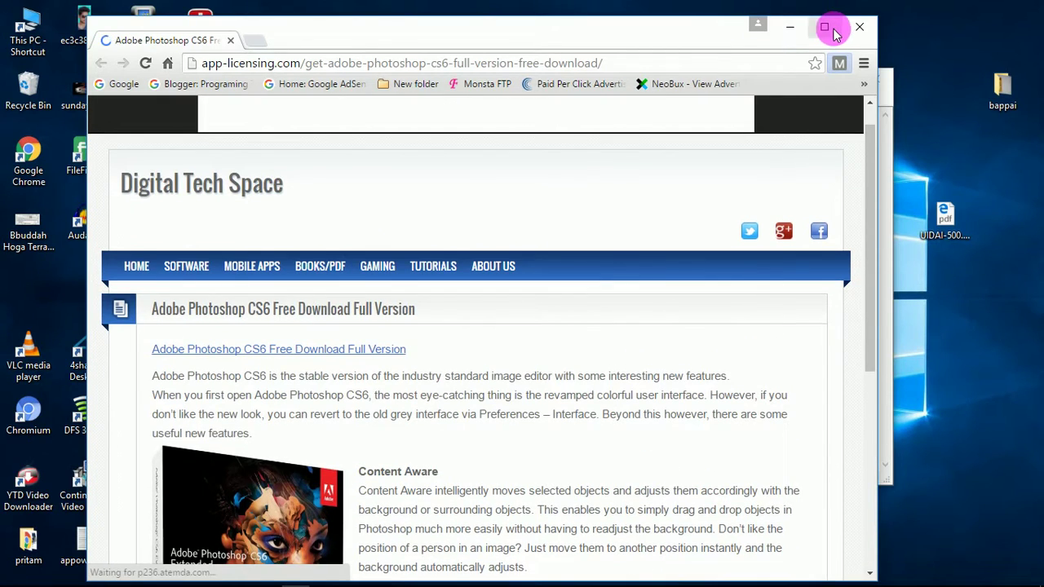
Step: Maximize Chrome, scroll down to DOWNLOAD NOW and bring up its link options
{"action": "left_click", "coordinate": [826, 30]}
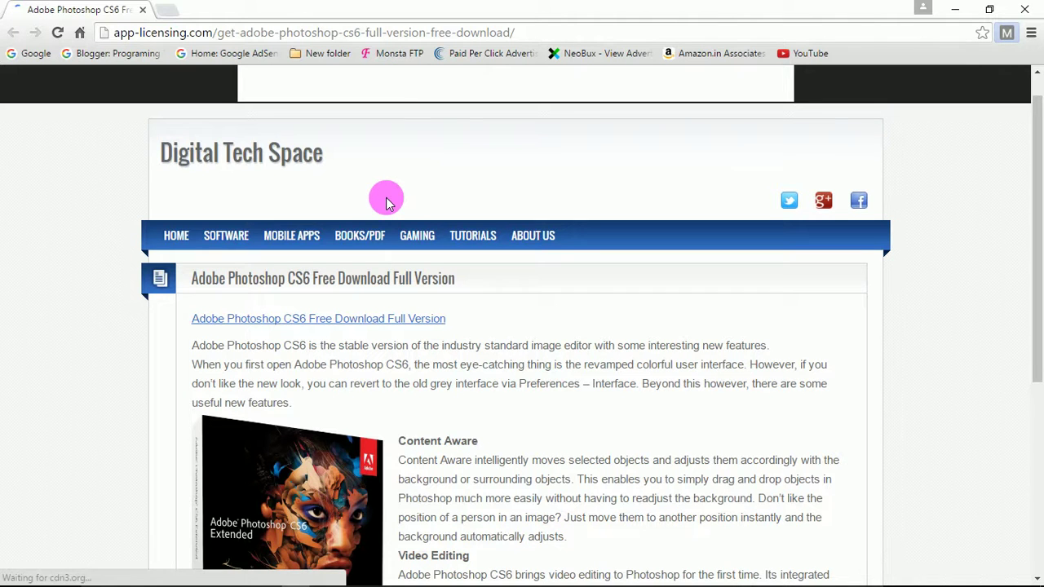
{"action": "scroll", "coordinate": [387, 199], "scroll_direction": "down", "scroll_amount": 1}
{"action": "scroll", "coordinate": [387, 200], "scroll_direction": "down", "scroll_amount": 1}
{"action": "scroll", "coordinate": [387, 199], "scroll_direction": "down", "scroll_amount": 1}
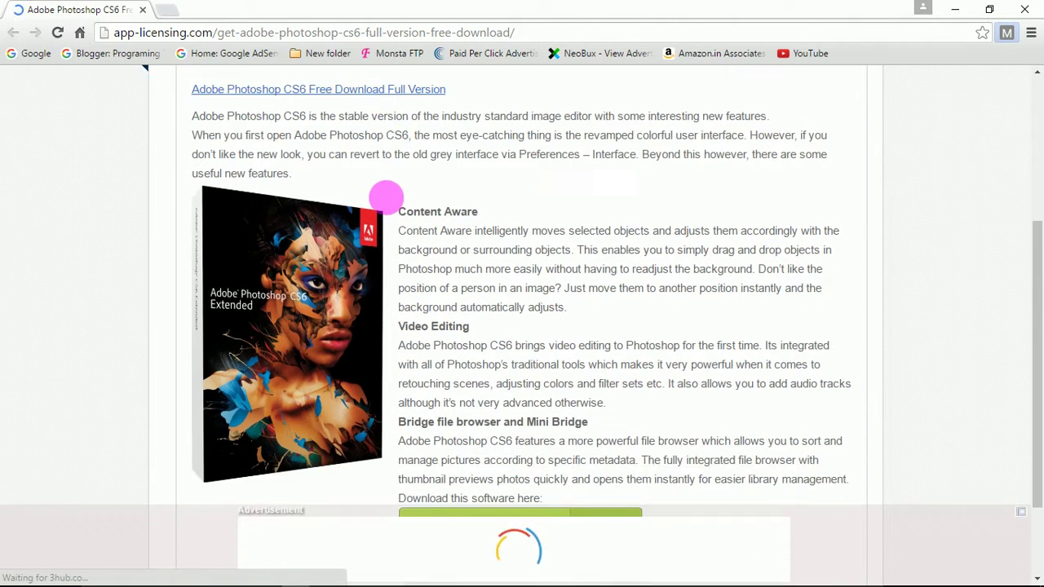
{"action": "scroll", "coordinate": [386, 200], "scroll_direction": "down", "scroll_amount": 2}
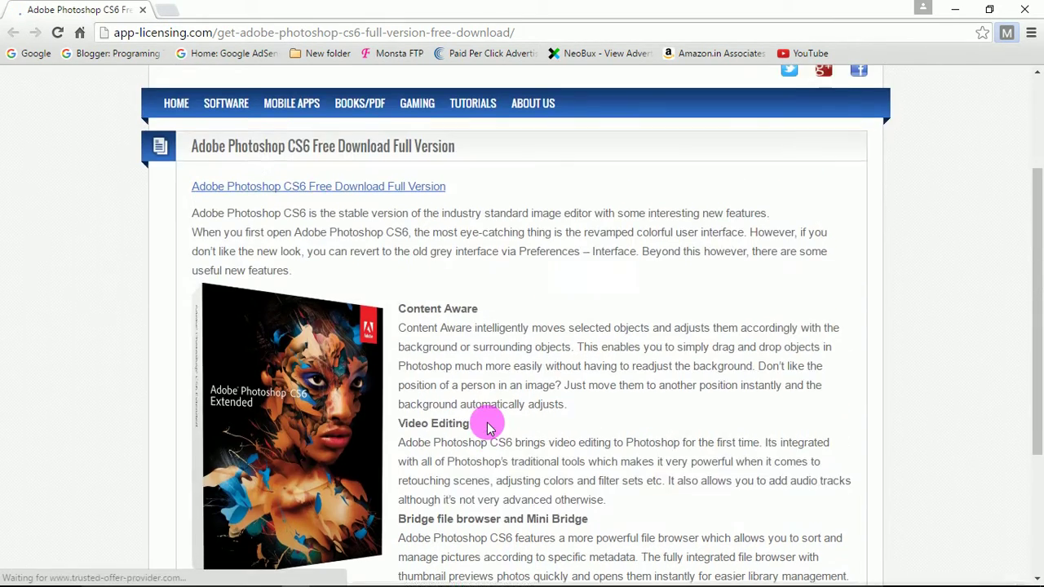
{"action": "scroll", "coordinate": [493, 430], "scroll_direction": "down", "scroll_amount": 3}
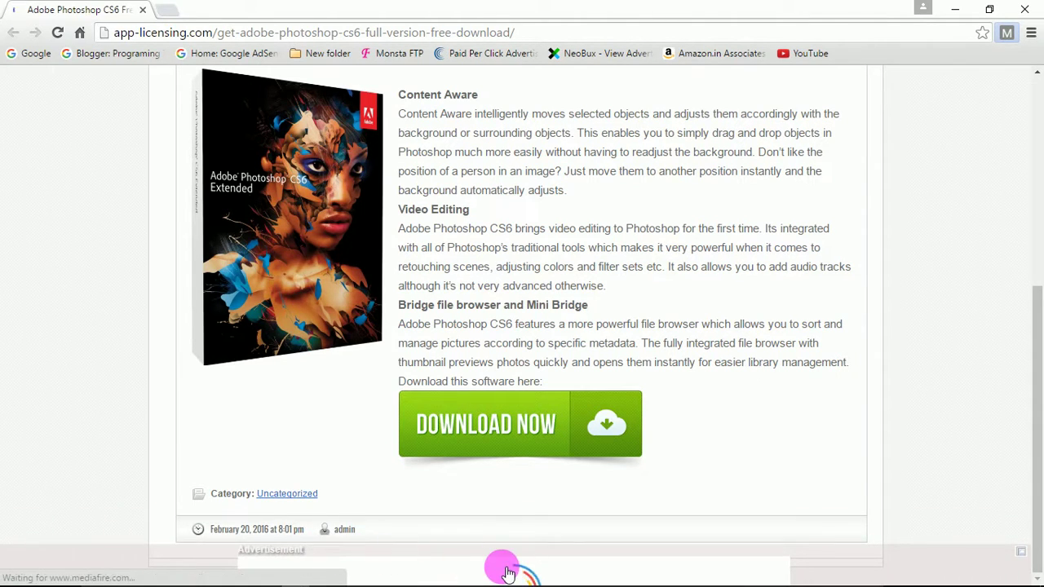
{"action": "right_click", "coordinate": [524, 427]}
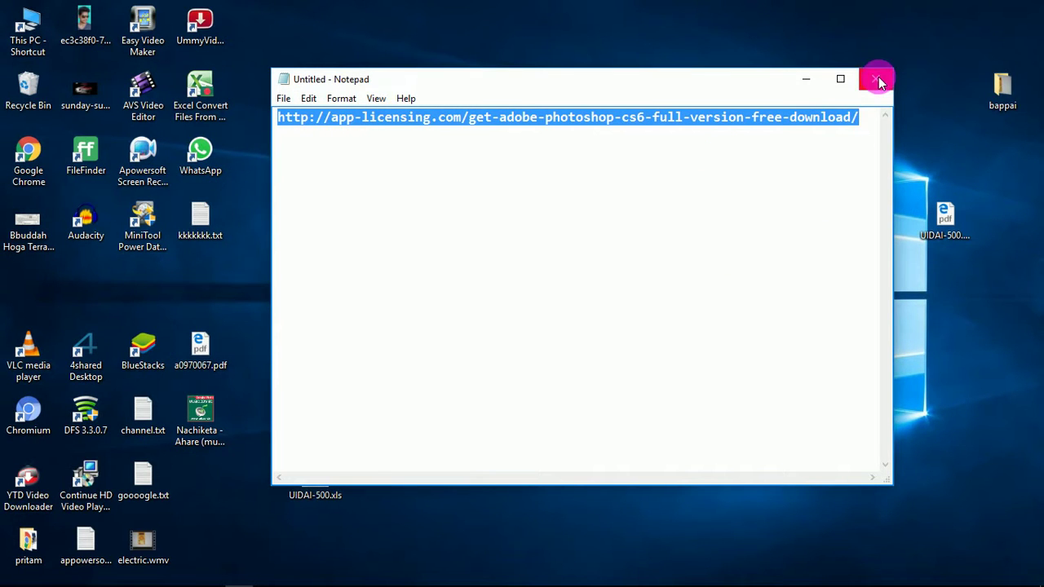
Step: Close Notepad without saving and show Program.zip's File Properties in IDM
{"action": "left_click", "coordinate": [875, 79]}
{"action": "left_click", "coordinate": [543, 303]}
{"action": "mouse_move", "coordinate": [241, 582]}
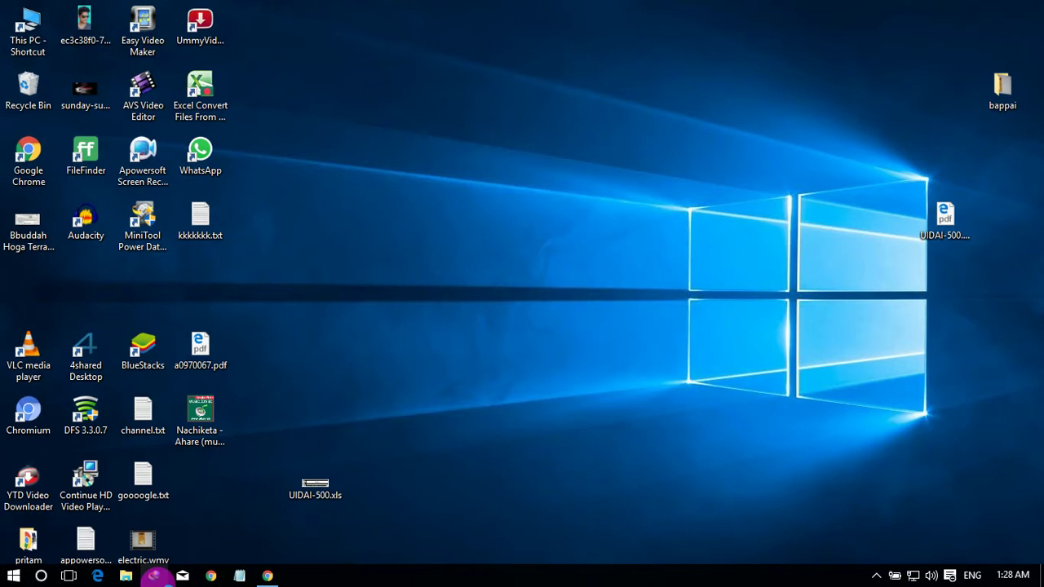
{"action": "left_click", "coordinate": [154, 576]}
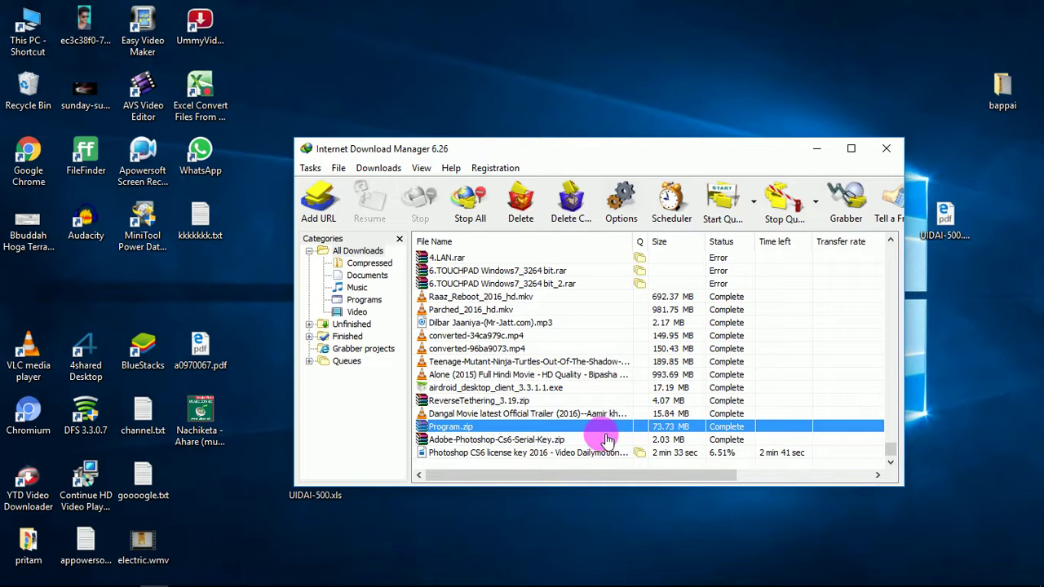
{"action": "double_click", "coordinate": [595, 427]}
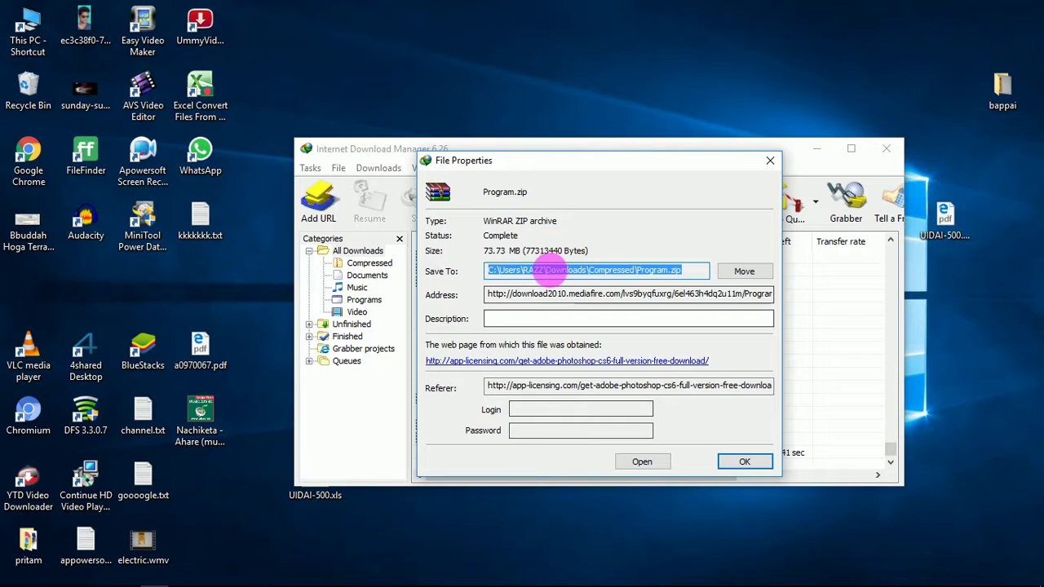
Step: Open Program.zip in WinRAR, enter Photoshop CS6.zip and run setup.exe
{"action": "left_click", "coordinate": [641, 462]}
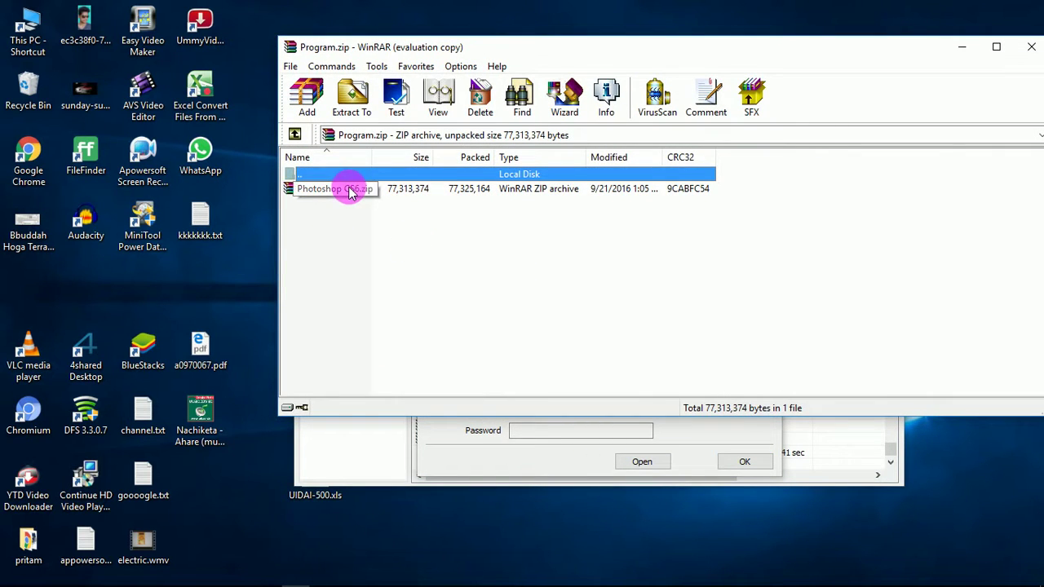
{"action": "left_click", "coordinate": [350, 190]}
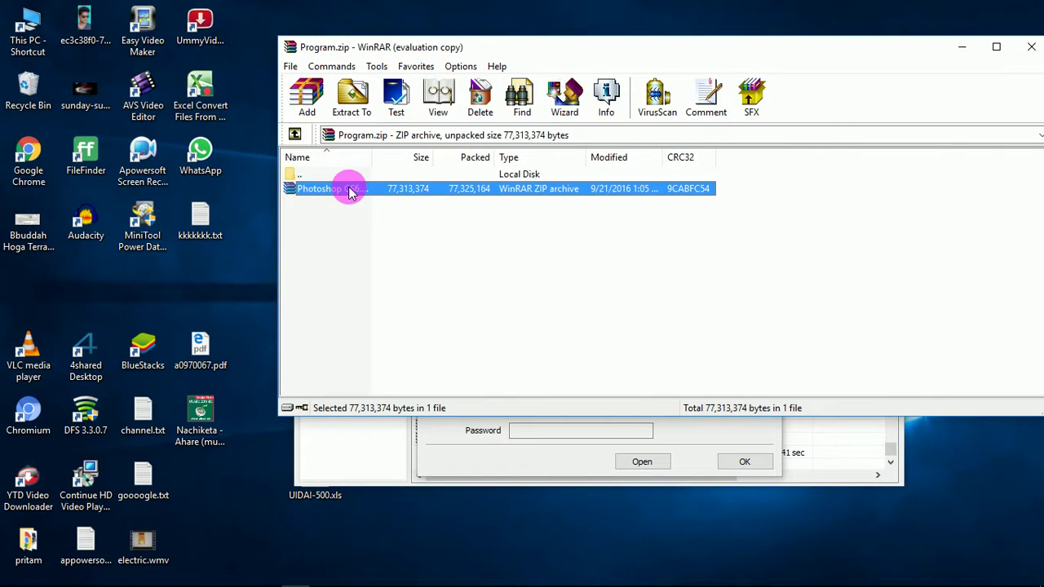
{"action": "double_click", "coordinate": [389, 194]}
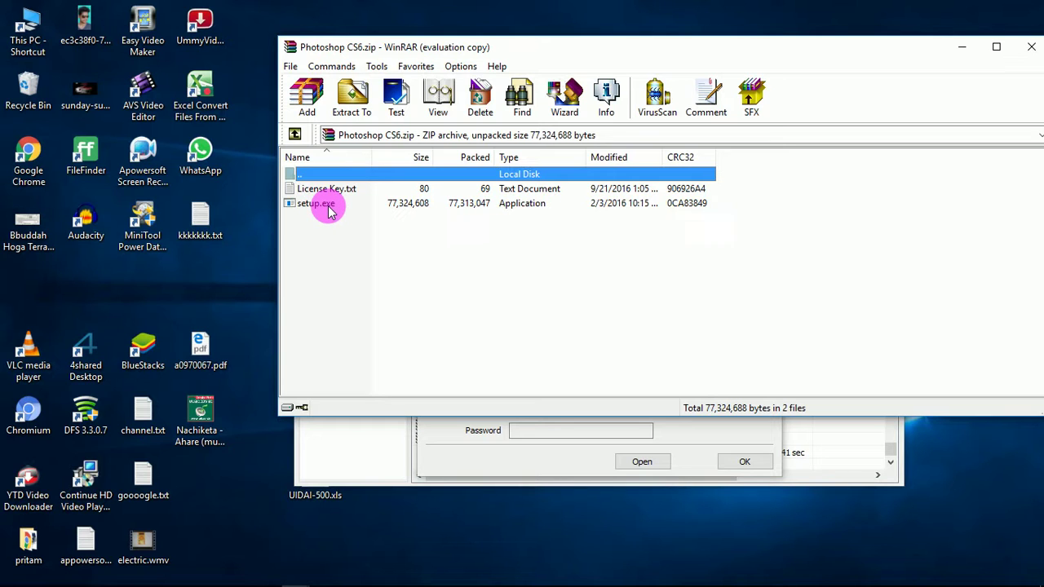
{"action": "double_click", "coordinate": [326, 204]}
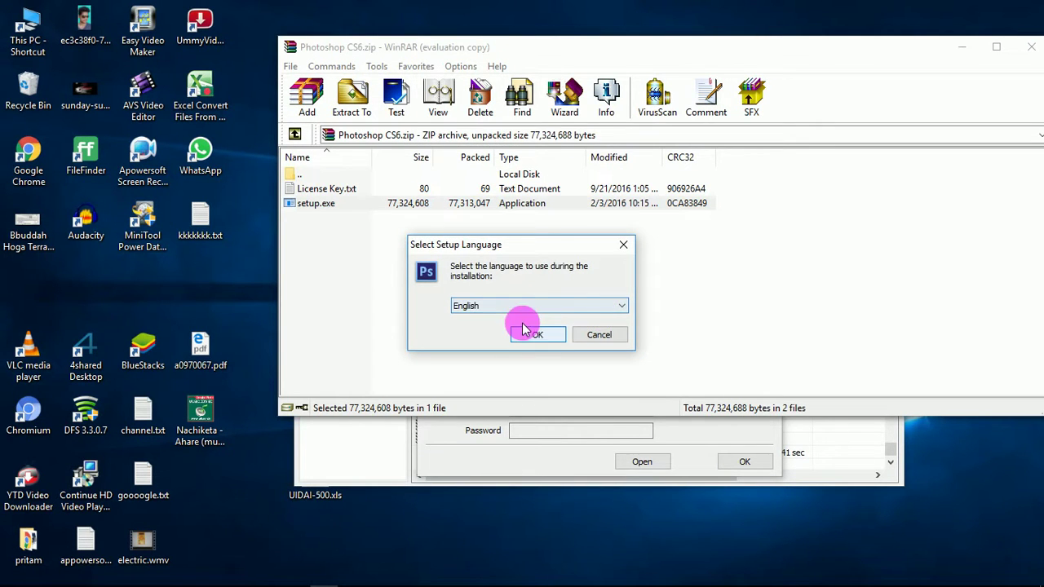
Step: Keep English as the setup language and accept the license agreement
{"action": "left_click", "coordinate": [531, 307]}
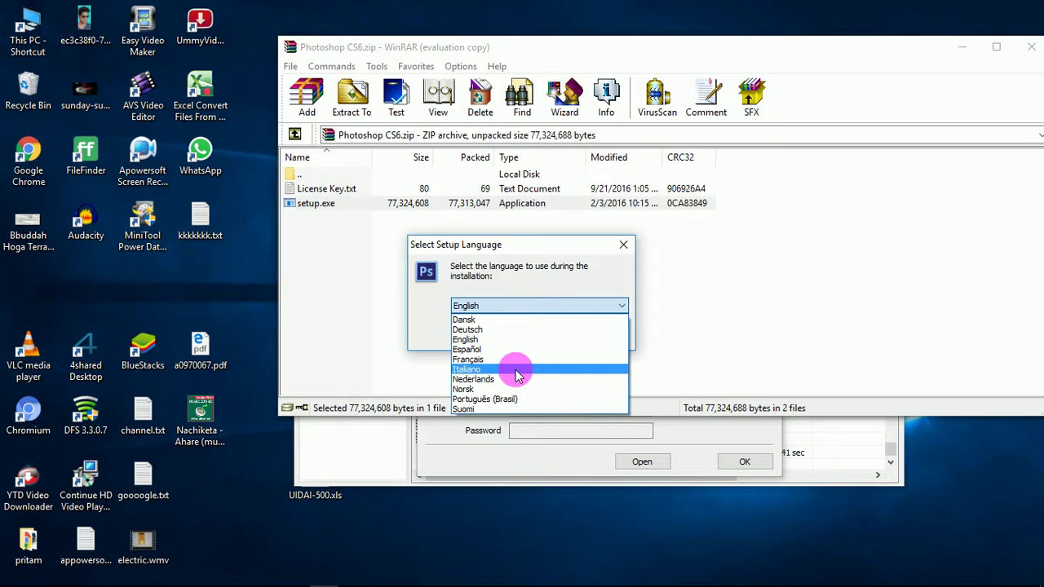
{"action": "left_click", "coordinate": [515, 340]}
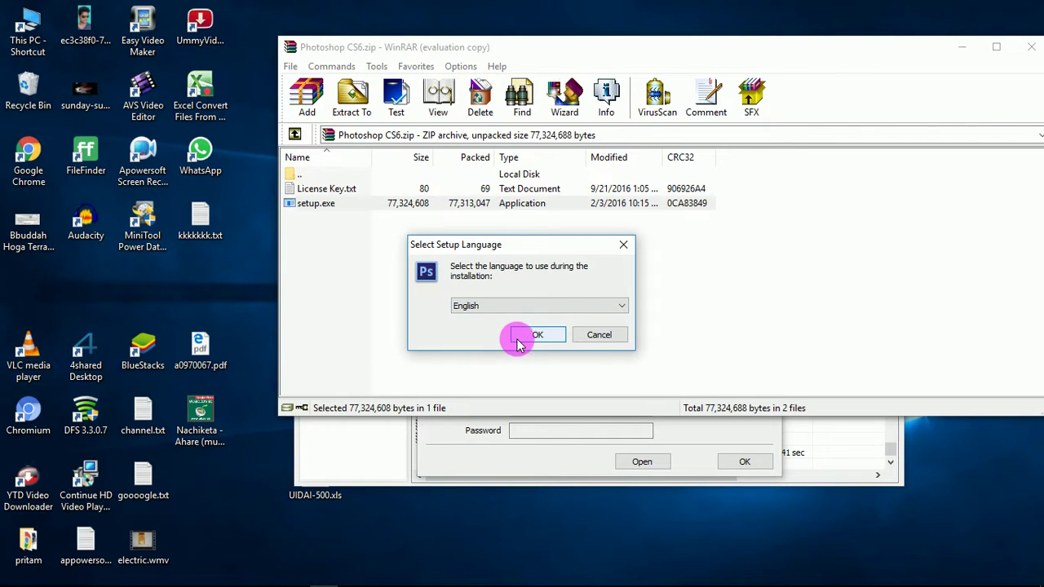
{"action": "left_click", "coordinate": [526, 341]}
{"action": "left_click", "coordinate": [604, 423]}
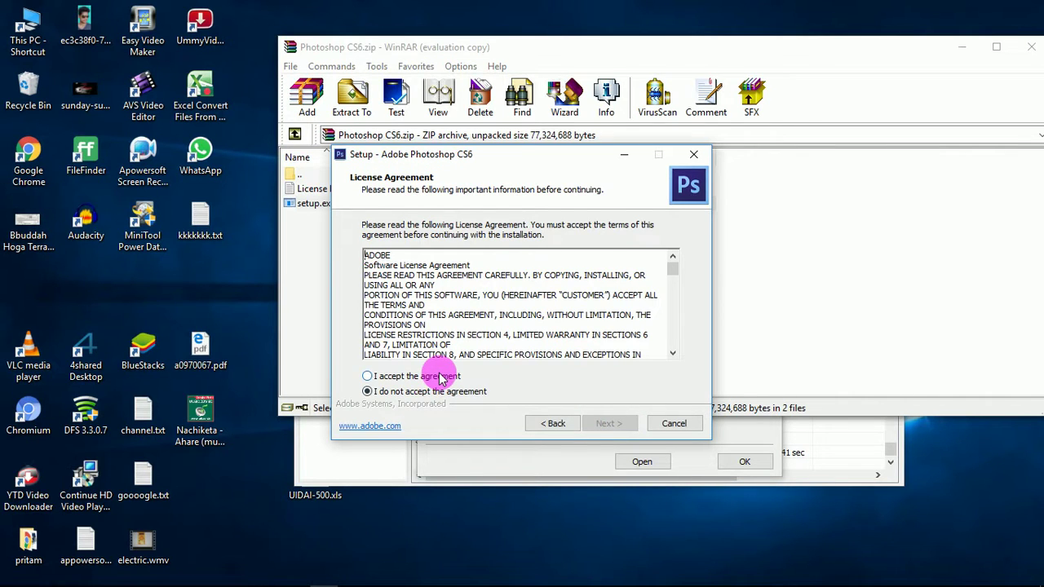
{"action": "left_click", "coordinate": [440, 376]}
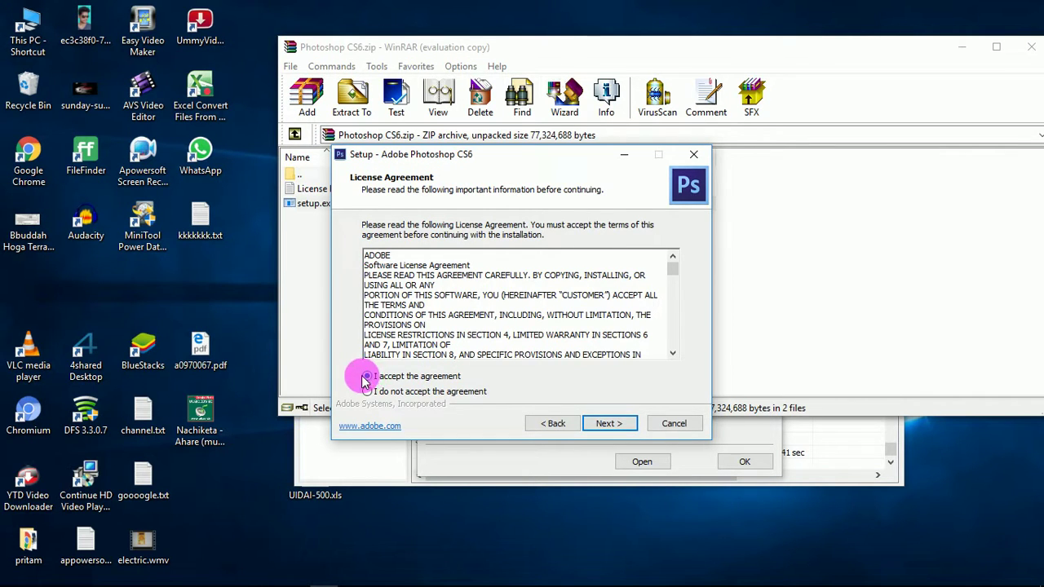
{"action": "left_click", "coordinate": [606, 425]}
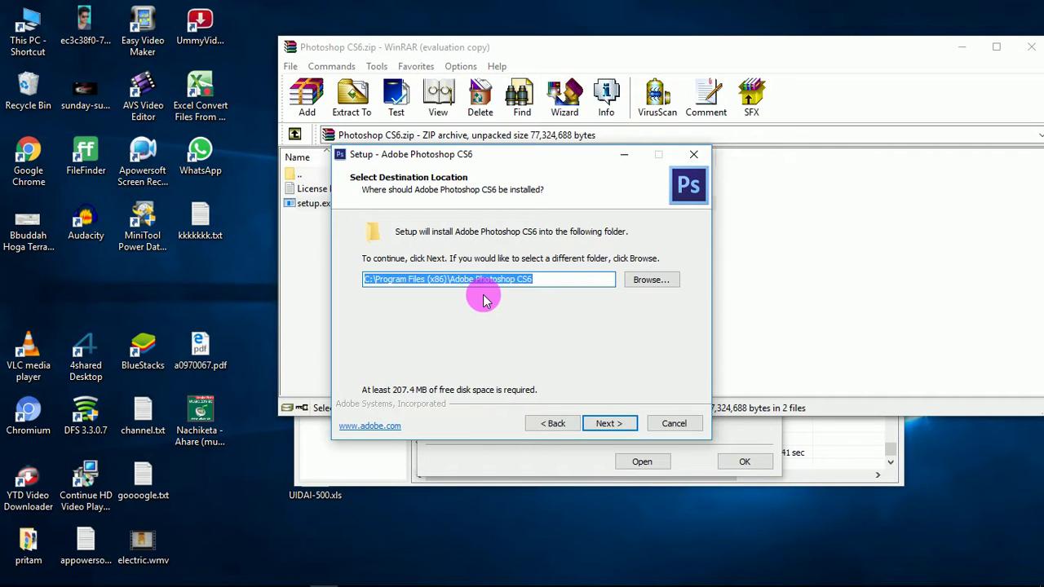
Step: Keep the default install and Start Menu folders and add a desktop icon
{"action": "left_click", "coordinate": [604, 426]}
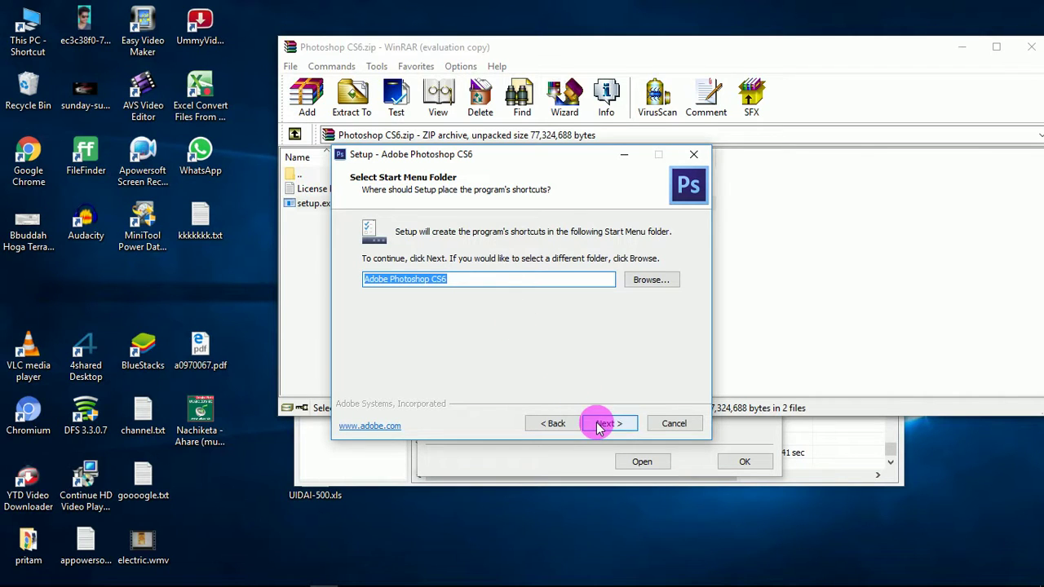
{"action": "left_click", "coordinate": [600, 426]}
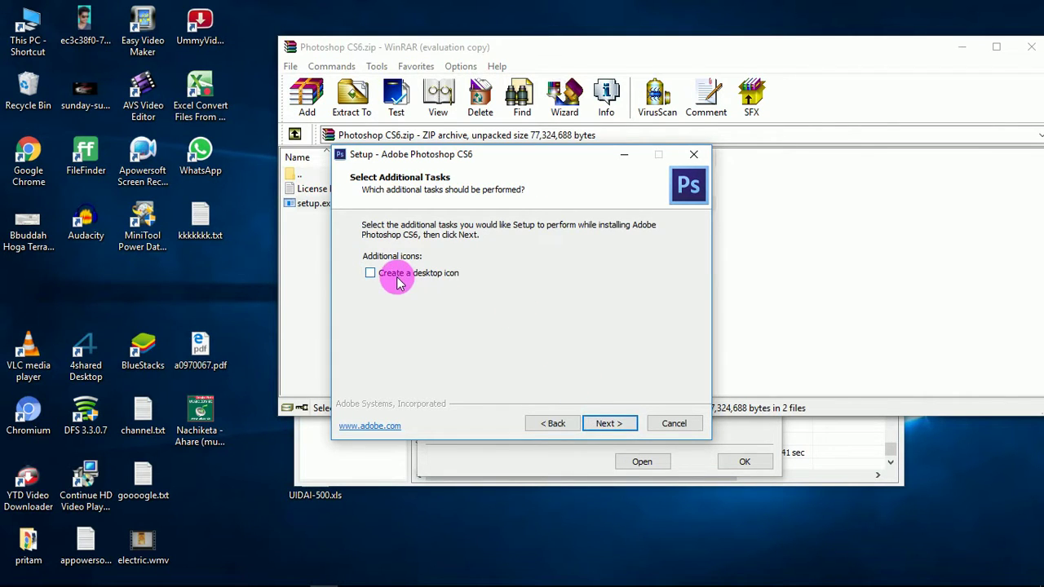
{"action": "left_click", "coordinate": [371, 274]}
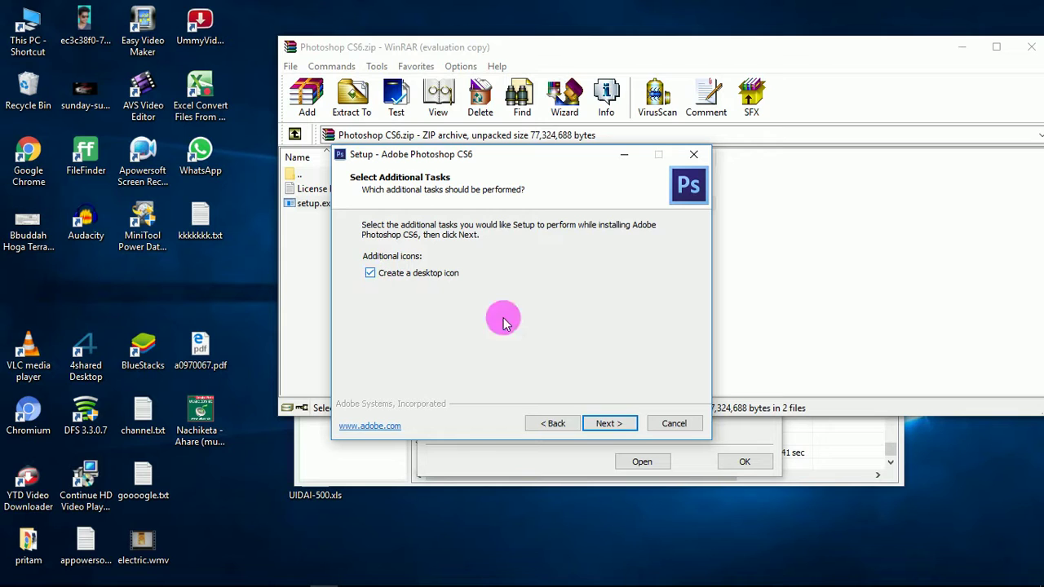
{"action": "left_click", "coordinate": [603, 426]}
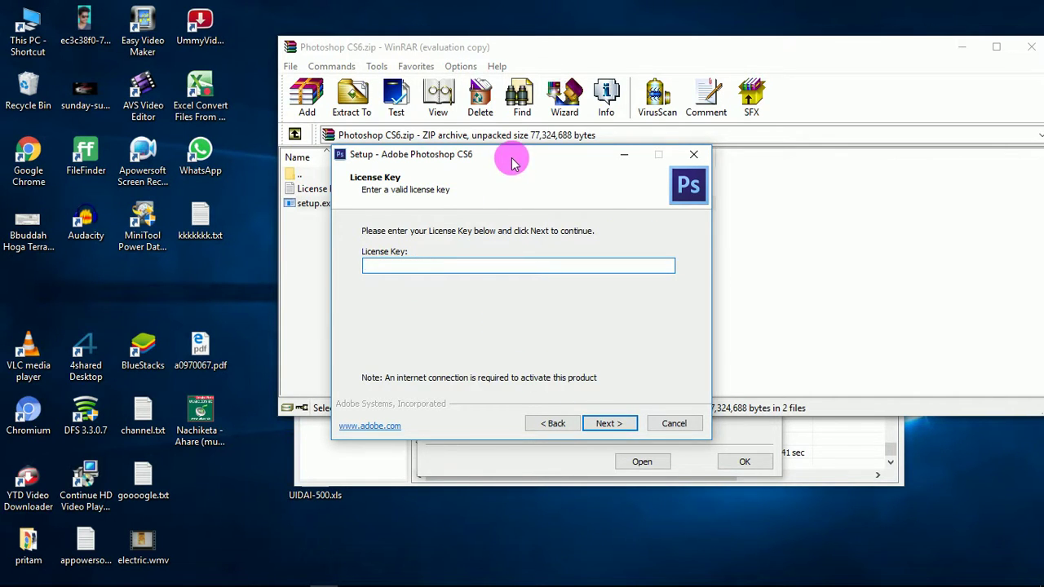
Step: Open License Key.txt from the archive and copy the second license key
{"action": "left_click_drag", "start_coordinate": [512, 162], "coordinate": [816, 133]}
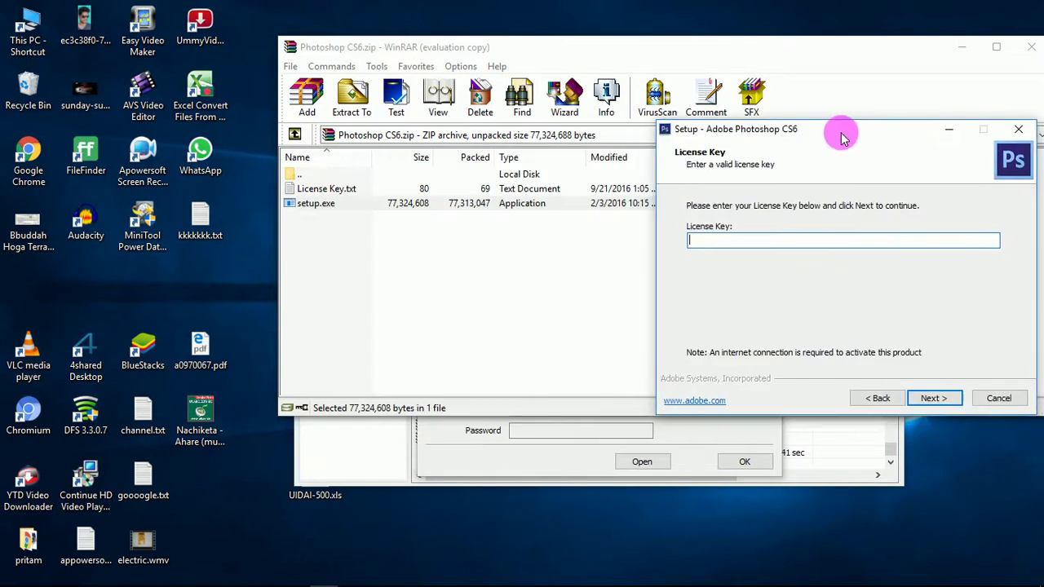
{"action": "double_click", "coordinate": [339, 195]}
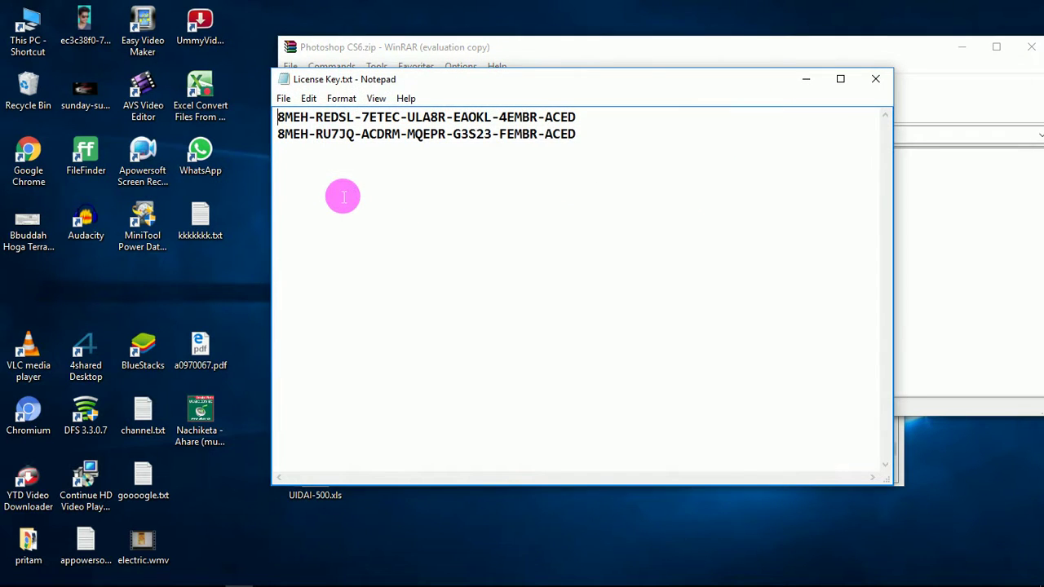
{"action": "left_click_drag", "start_coordinate": [430, 79], "coordinate": [226, 112]}
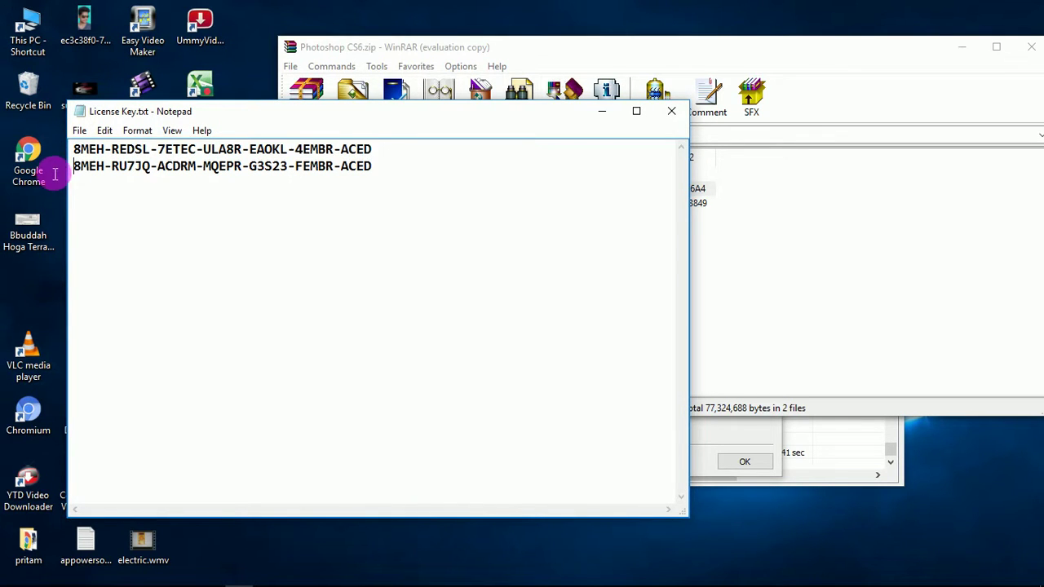
{"action": "left_click", "coordinate": [82, 151], "text": "shift"}
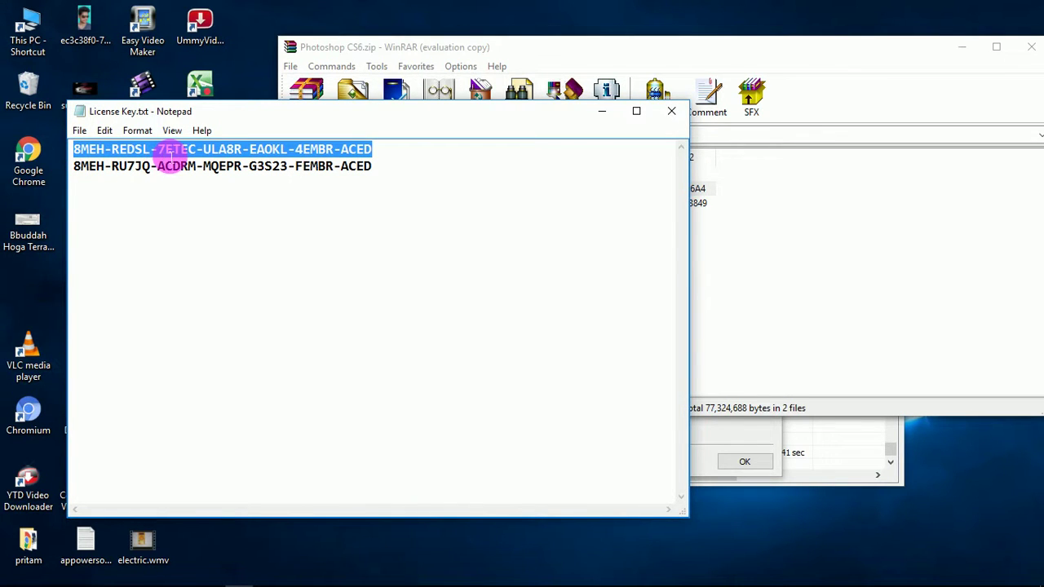
{"action": "left_click", "coordinate": [322, 171]}
{"action": "left_click_drag", "start_coordinate": [377, 175], "coordinate": [84, 169]}
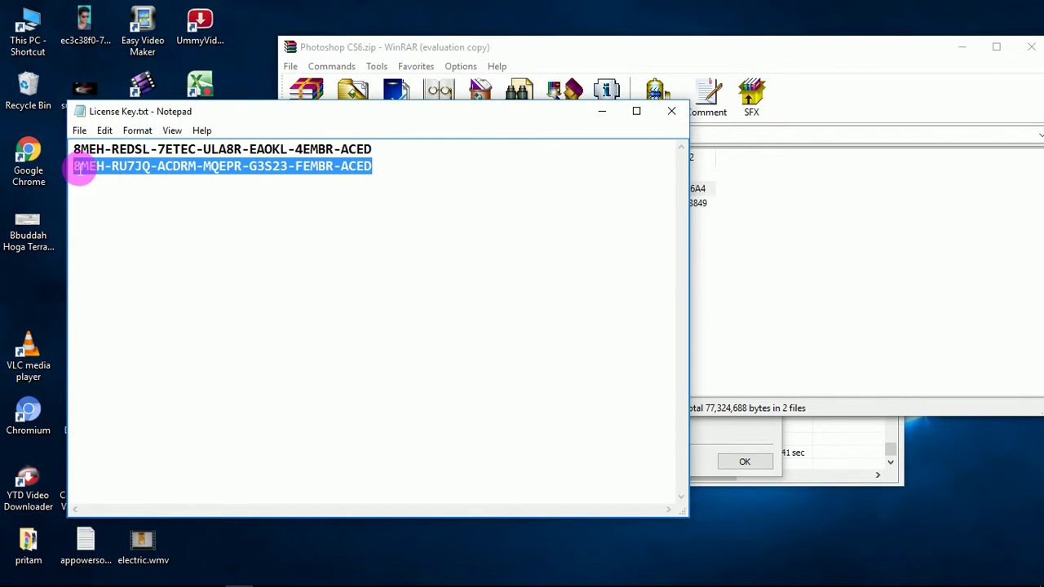
{"action": "right_click", "coordinate": [231, 171]}
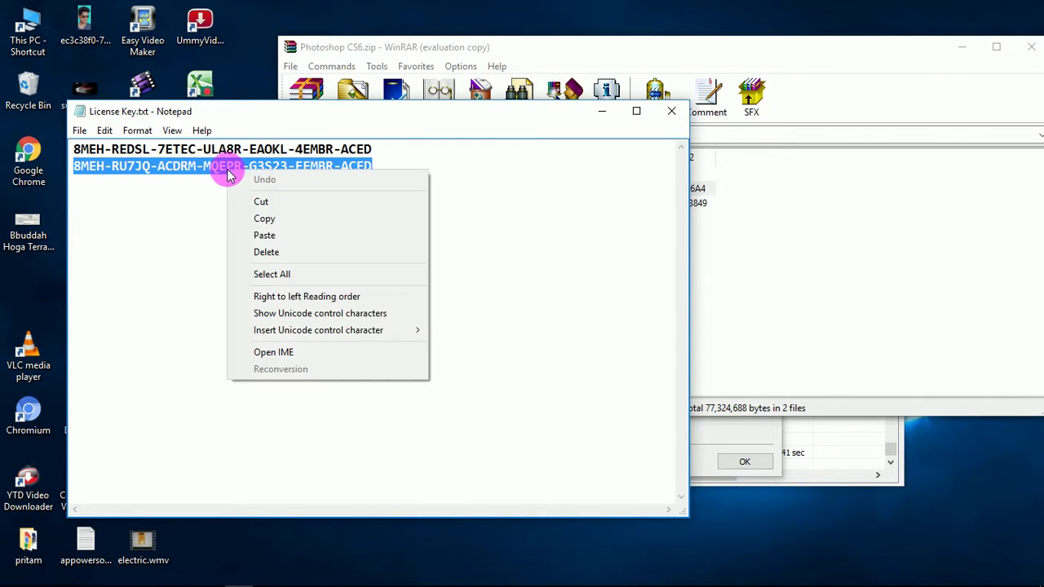
{"action": "left_click", "coordinate": [264, 218]}
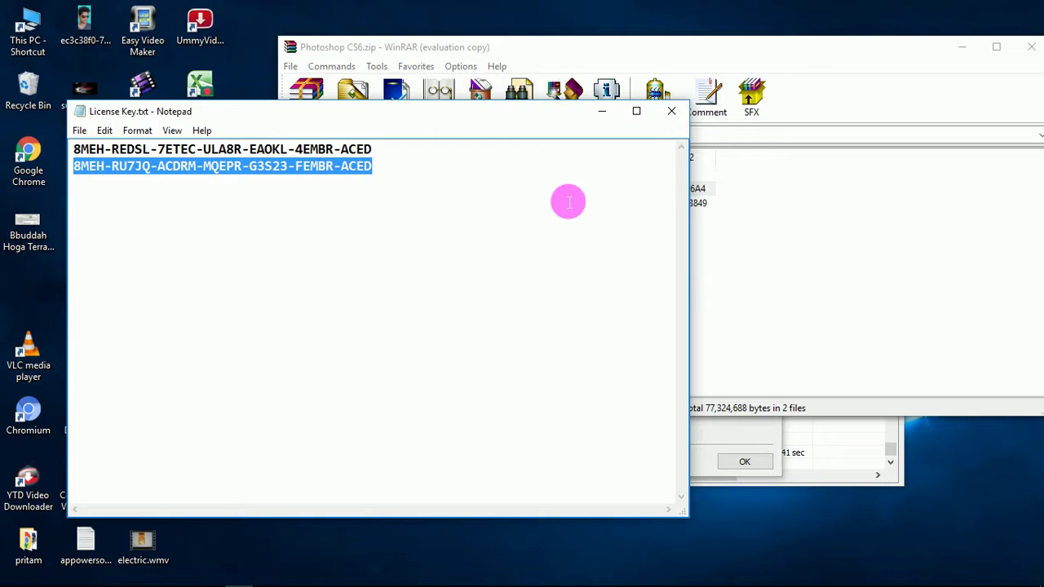
Step: Bring the Photoshop Setup License Key page back to the front
{"action": "left_click", "coordinate": [759, 313]}
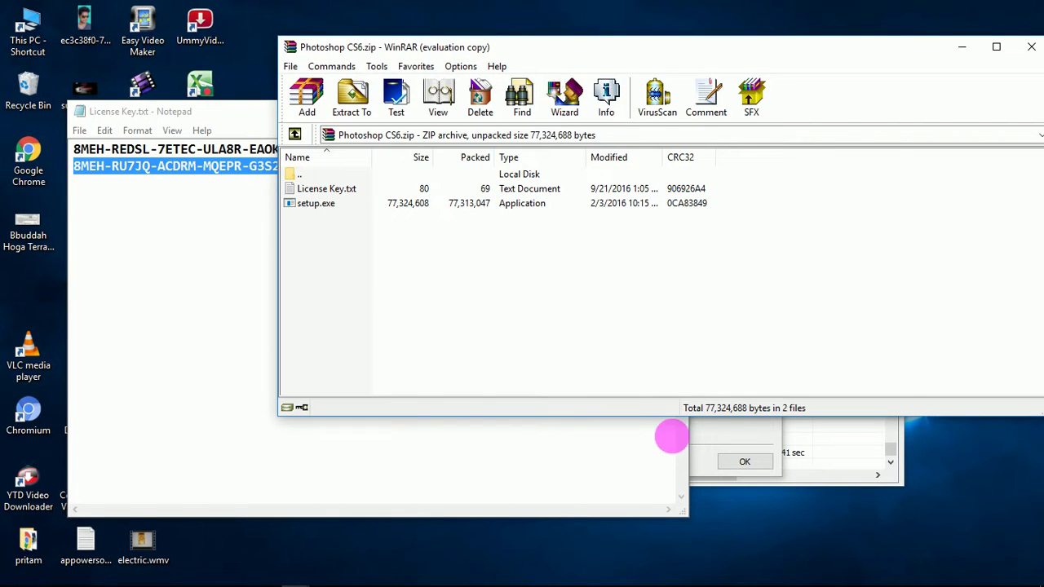
{"action": "left_click", "coordinate": [715, 438]}
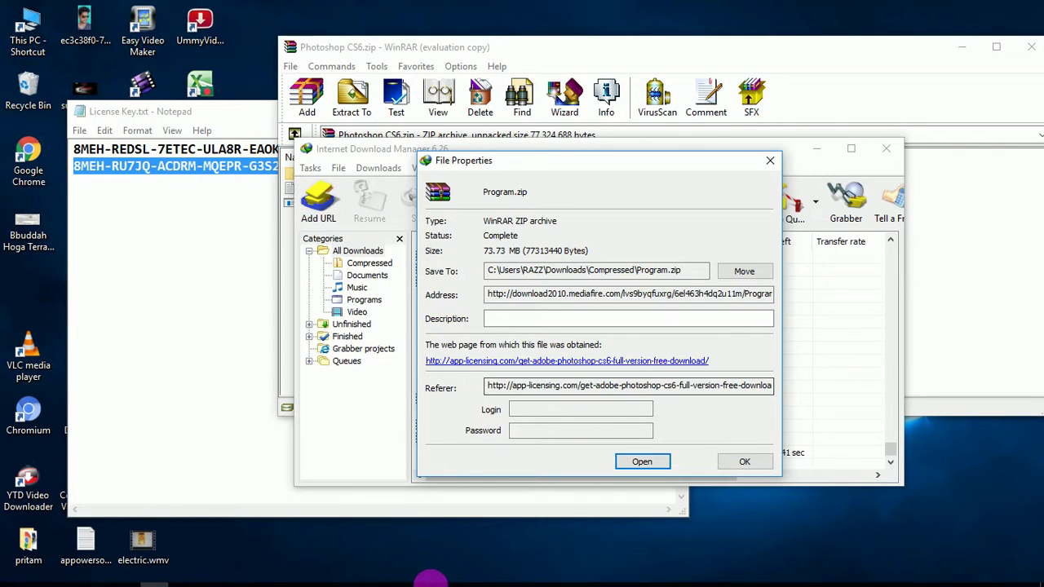
{"action": "mouse_move", "coordinate": [431, 580]}
{"action": "left_click", "coordinate": [333, 514]}
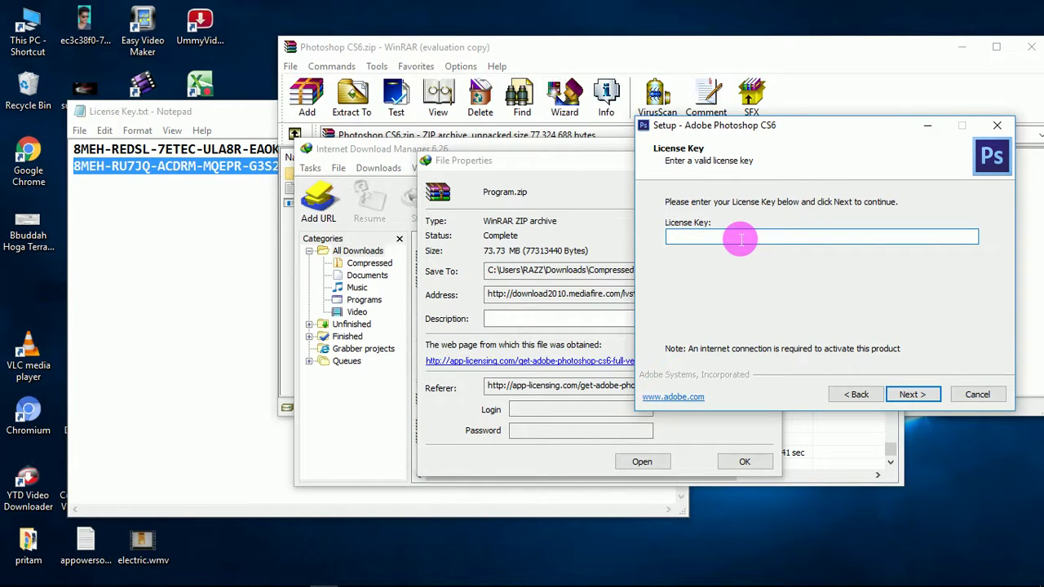
Step: Paste the second license key and start installing Photoshop CS6
{"action": "key", "text": "ctrl+v"}
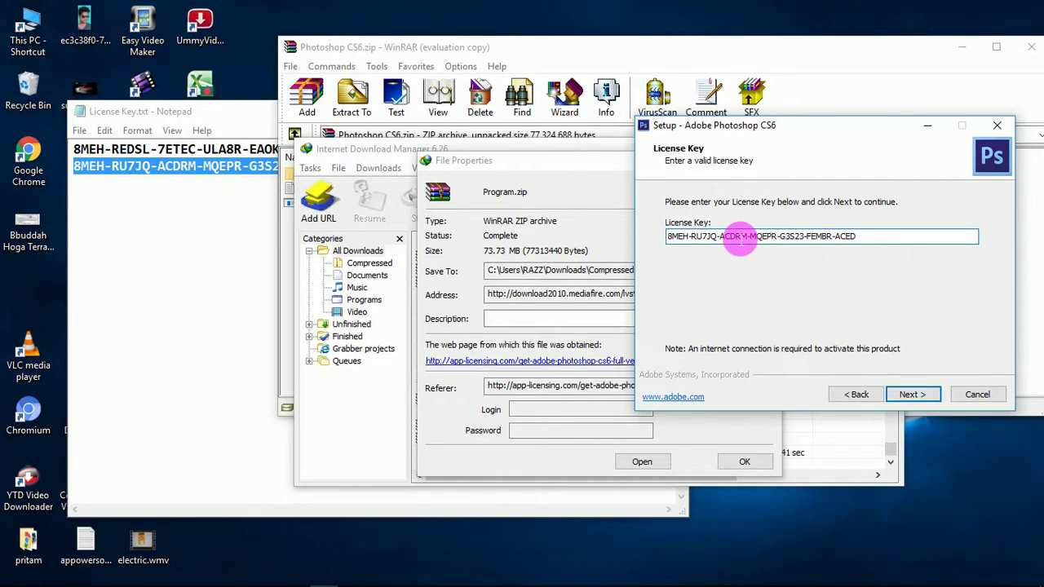
{"action": "left_click", "coordinate": [904, 396]}
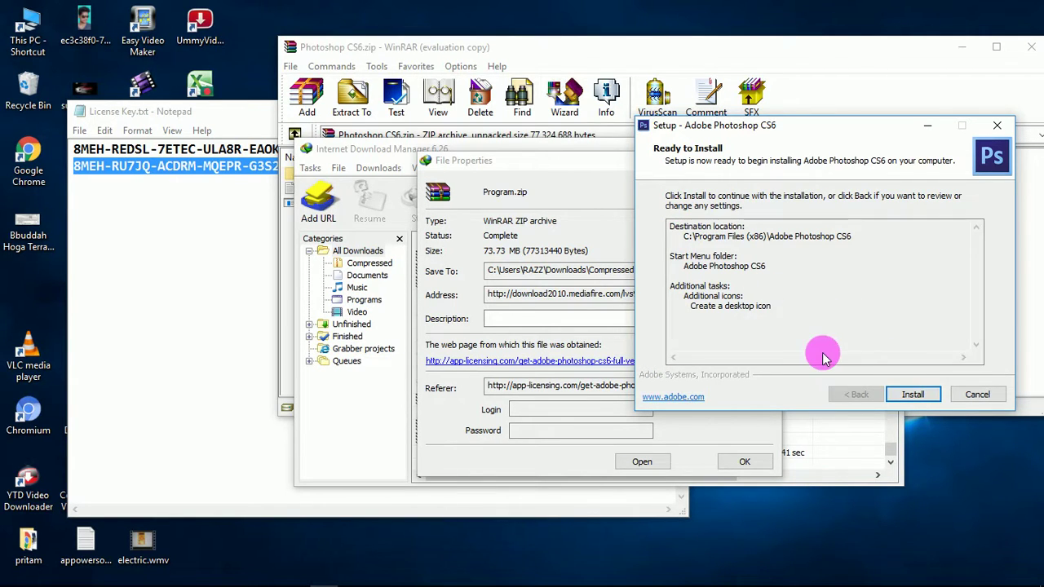
{"action": "left_click", "coordinate": [923, 395]}
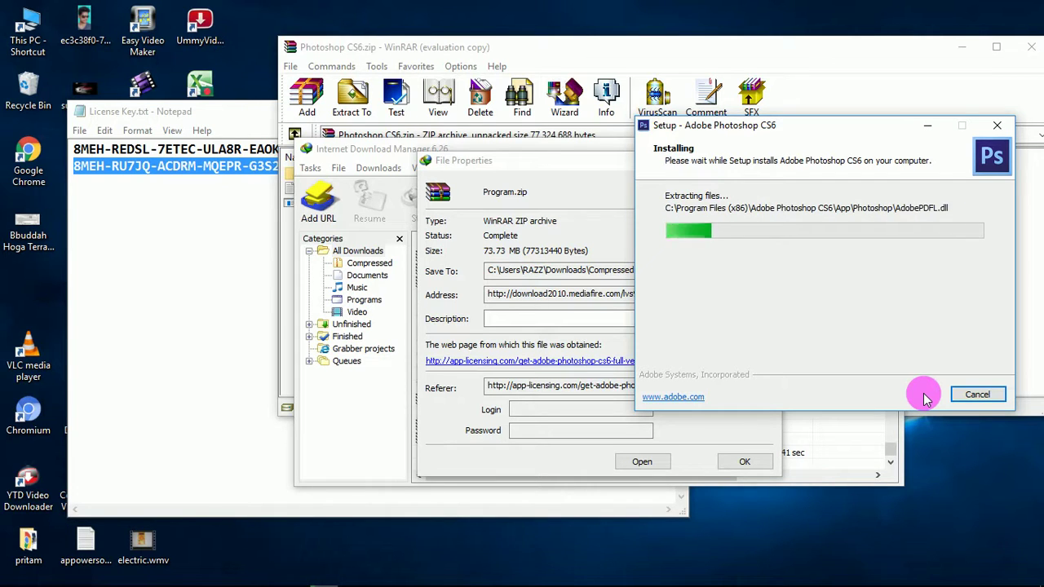
Step: Rearrange and inspect the license key notes, then close Notepad
{"action": "left_click", "coordinate": [211, 116]}
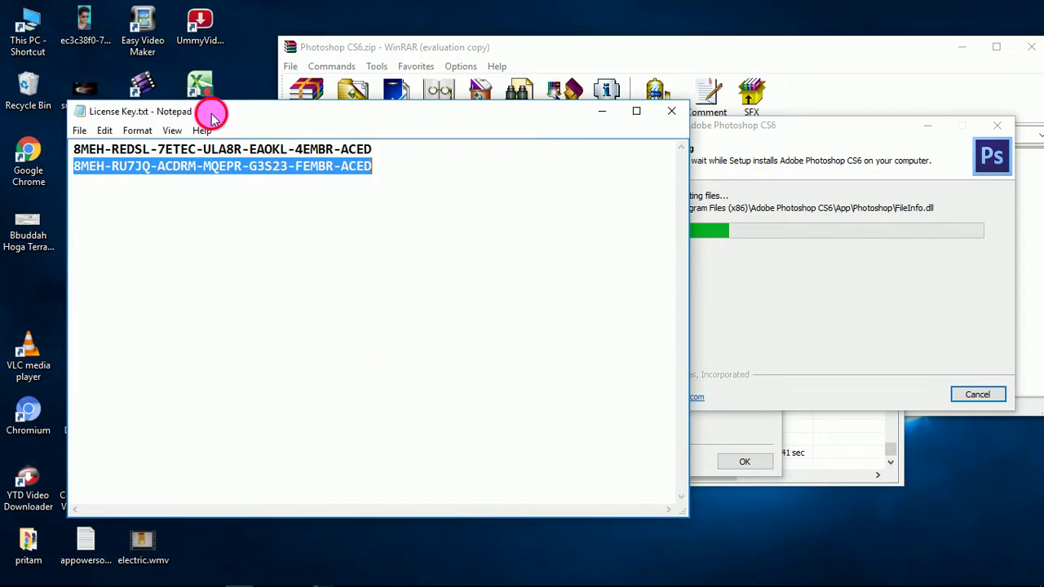
{"action": "left_click_drag", "start_coordinate": [210, 116], "coordinate": [417, 166]}
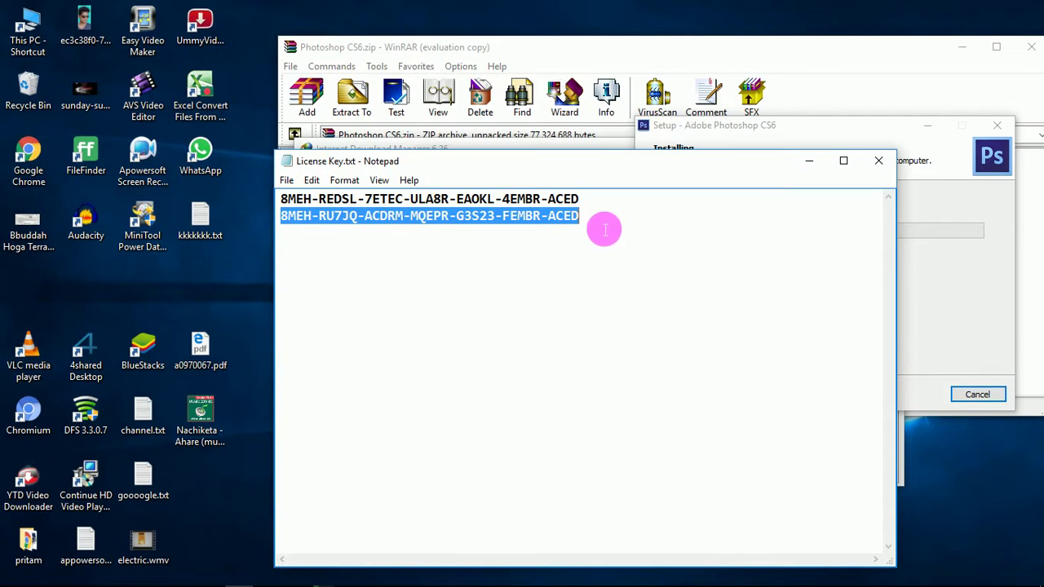
{"action": "left_click", "coordinate": [604, 230]}
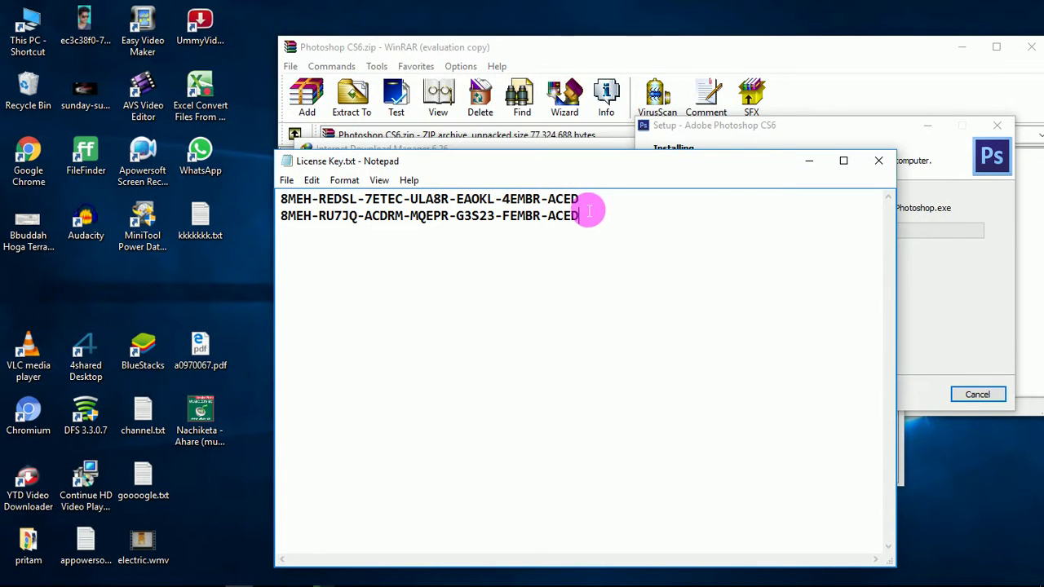
{"action": "left_click_drag", "start_coordinate": [578, 201], "coordinate": [280, 200]}
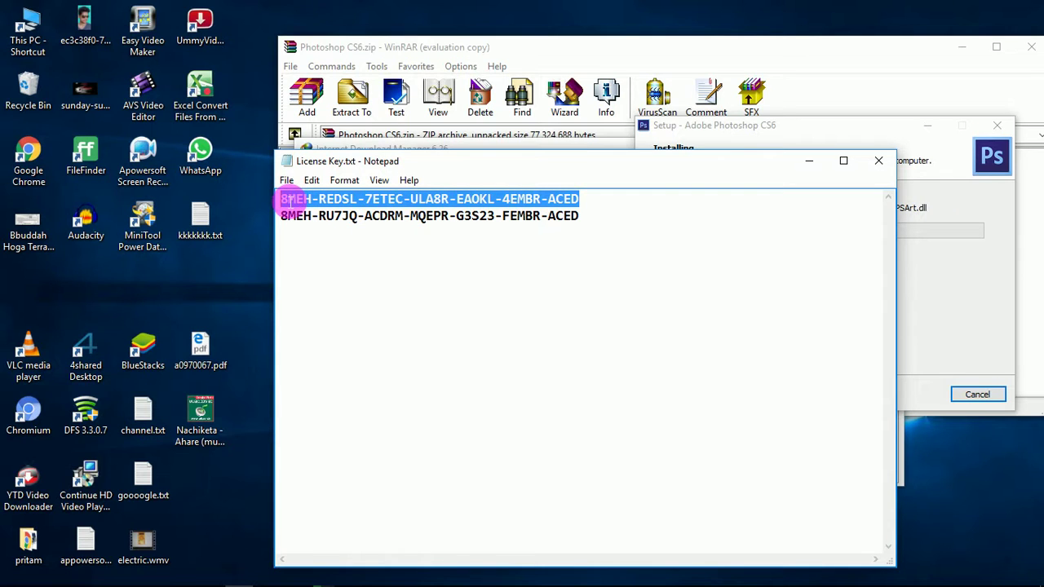
{"action": "left_click_drag", "start_coordinate": [588, 224], "coordinate": [250, 229]}
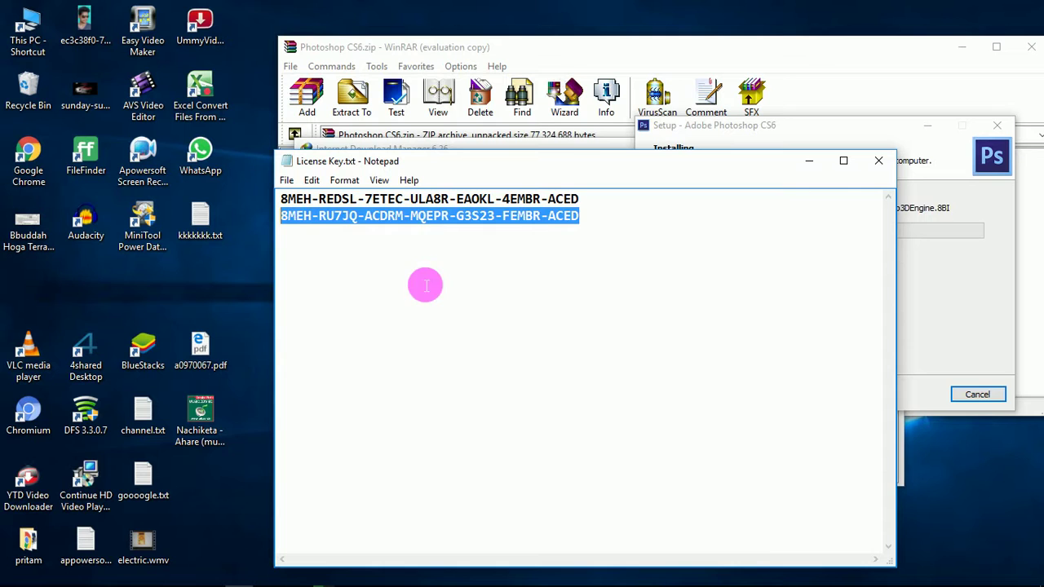
{"action": "left_click", "coordinate": [418, 216]}
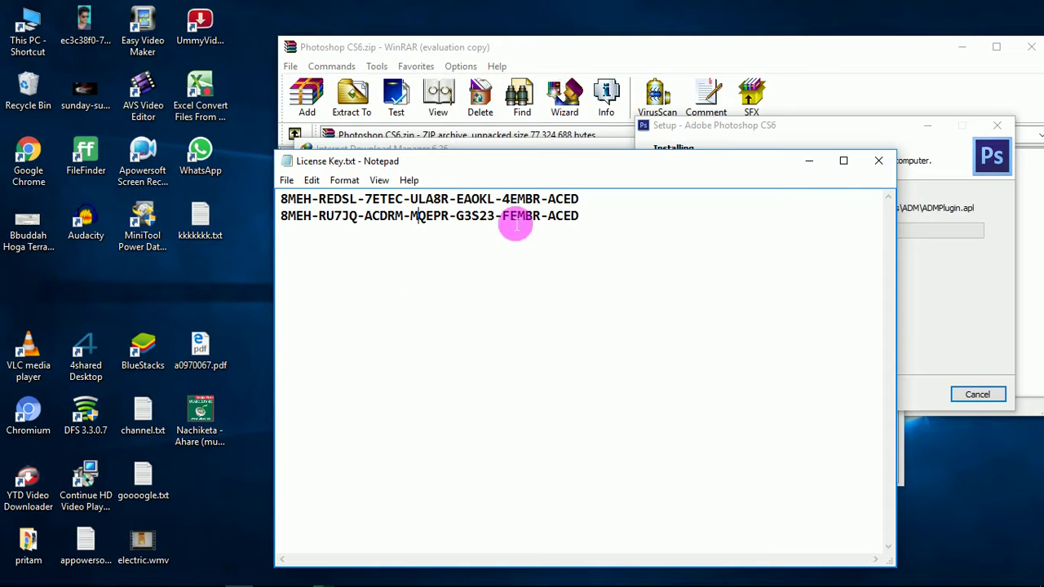
{"action": "left_click", "coordinate": [880, 159]}
Step: Close the Program.zip file properties and the download manager
{"action": "left_click_drag", "start_coordinate": [870, 132], "coordinate": [641, 104]}
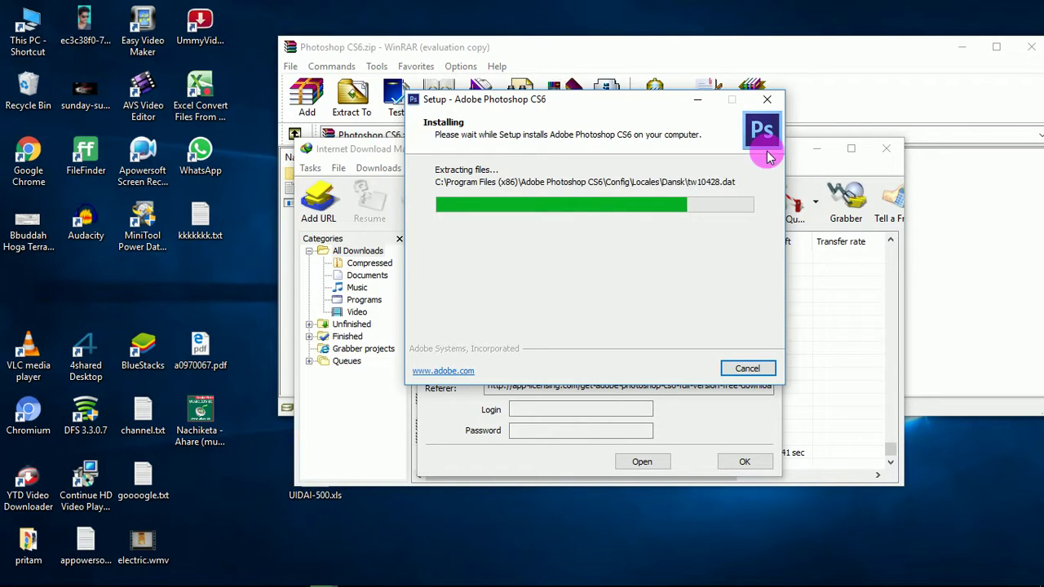
{"action": "left_click", "coordinate": [887, 153]}
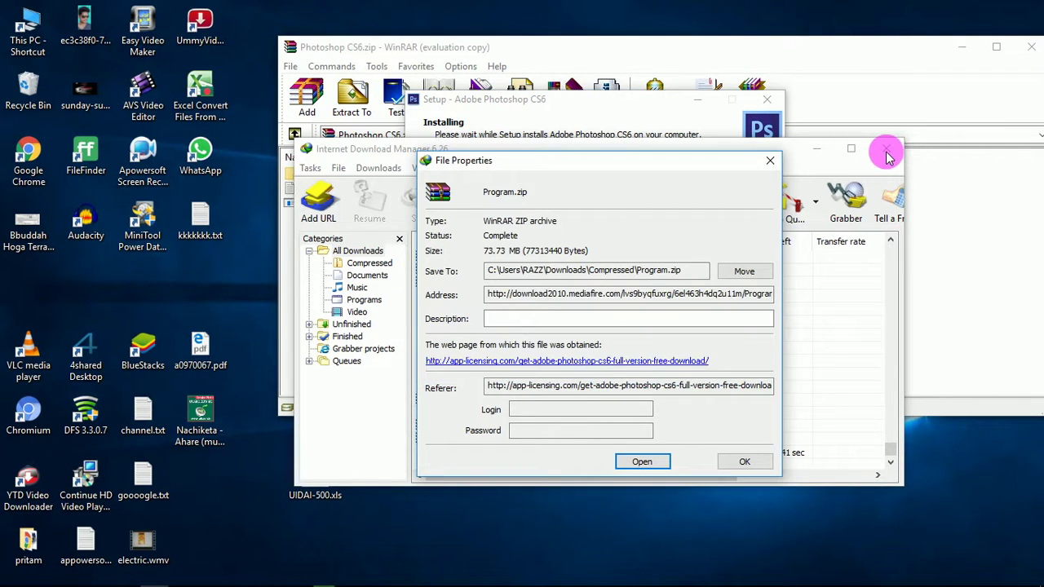
{"action": "left_click", "coordinate": [770, 166]}
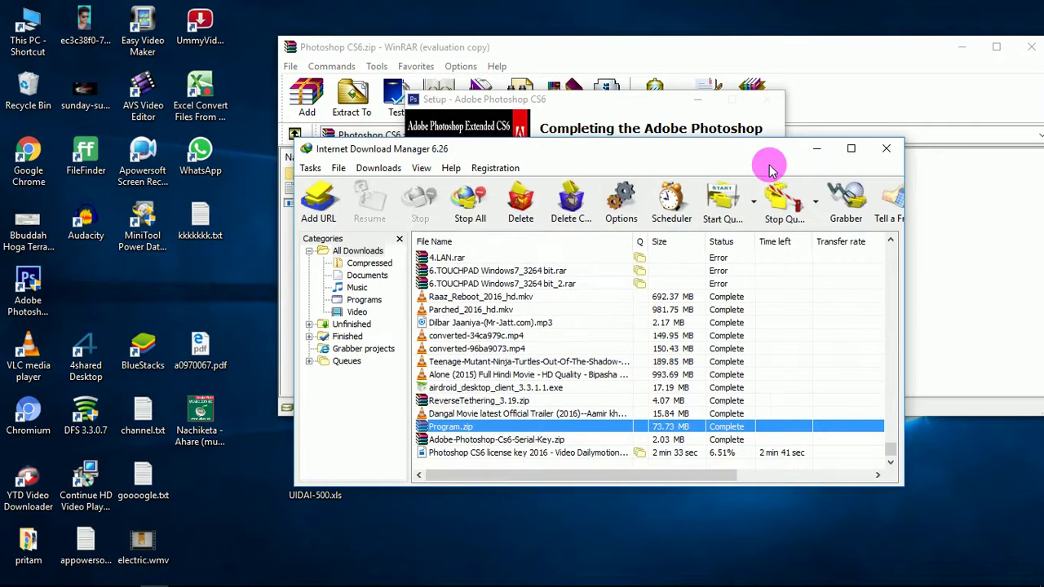
{"action": "left_click", "coordinate": [896, 154]}
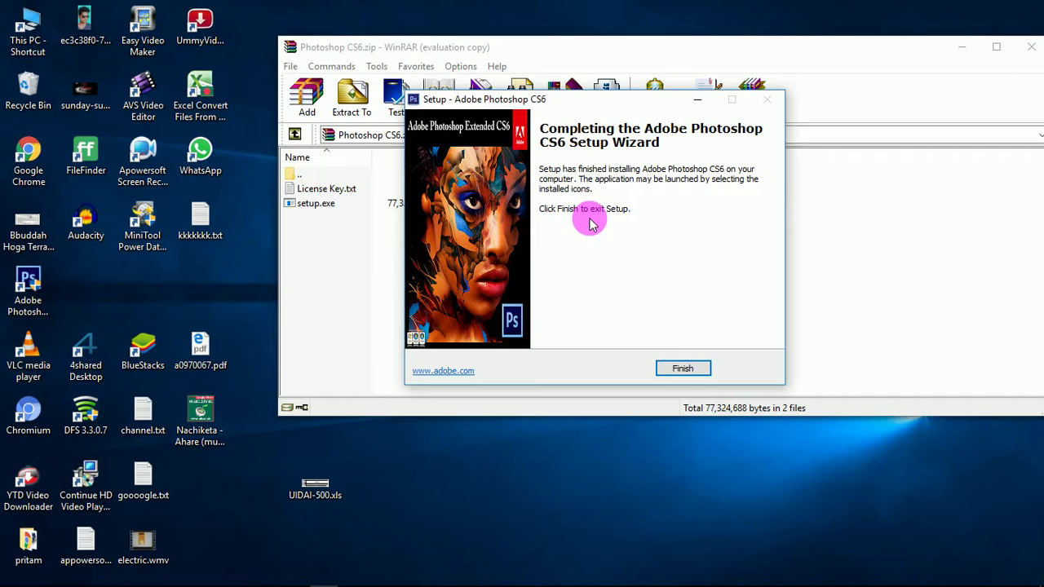
Step: Finish the setup and close the Program.zip WinRAR window
{"action": "left_click", "coordinate": [677, 367]}
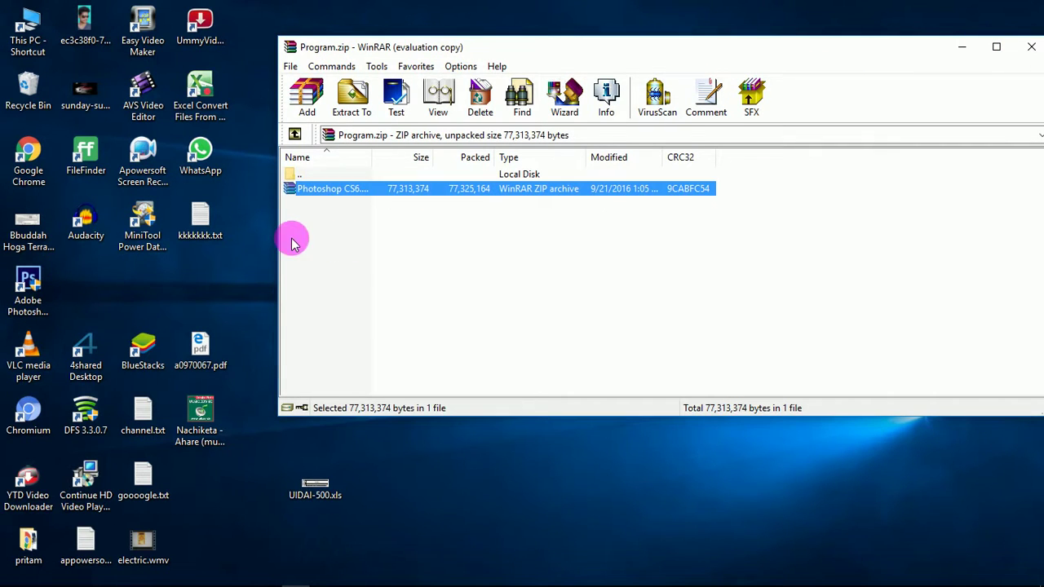
{"action": "left_click", "coordinate": [1031, 46]}
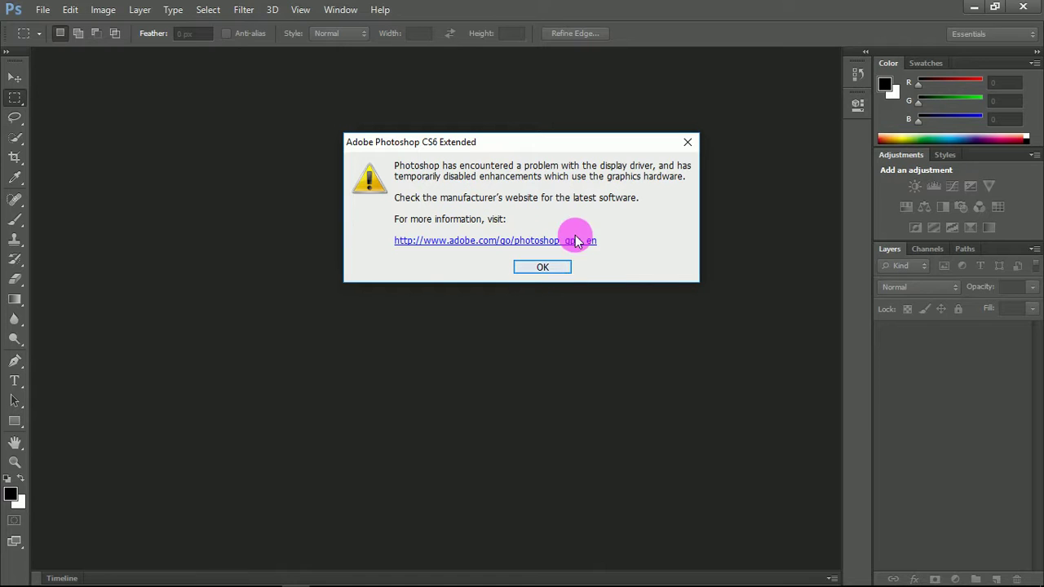
Step: Dismiss the display-driver warning, glance at the File menu, and minimize Photoshop
{"action": "left_click", "coordinate": [689, 143]}
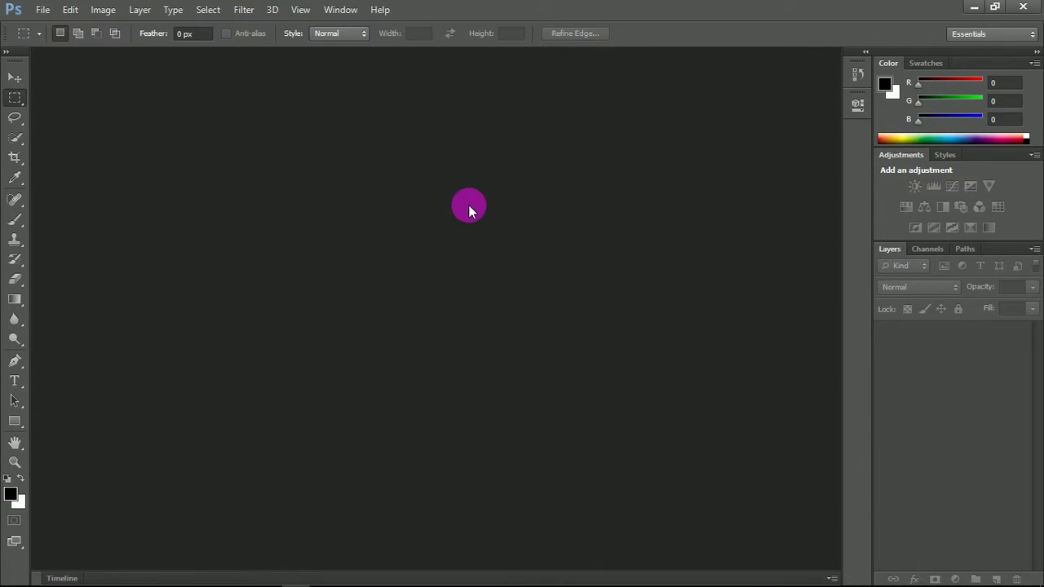
{"action": "left_click", "coordinate": [42, 9]}
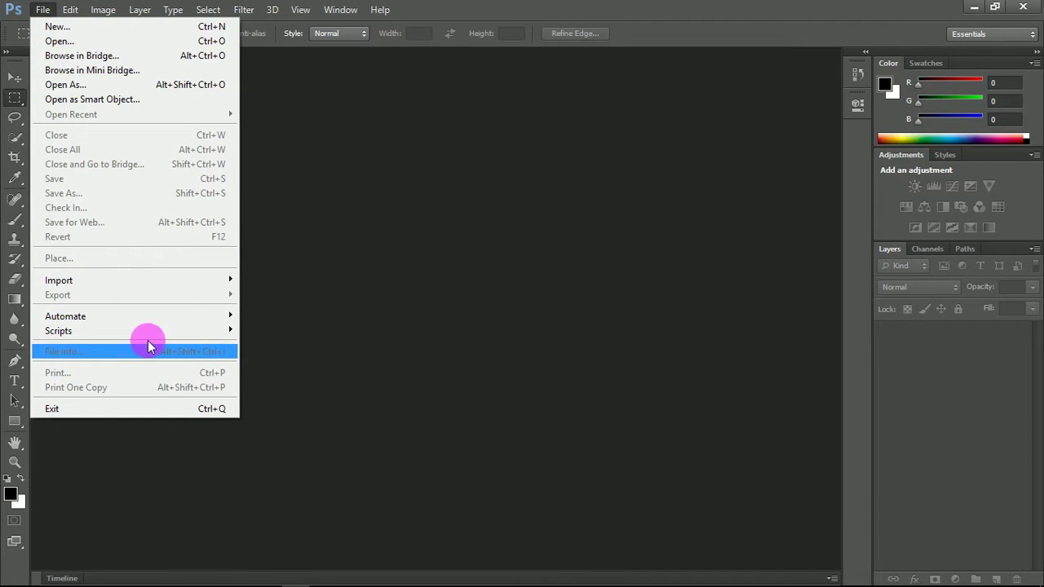
{"action": "left_click", "coordinate": [418, 217]}
{"action": "left_click", "coordinate": [974, 8]}
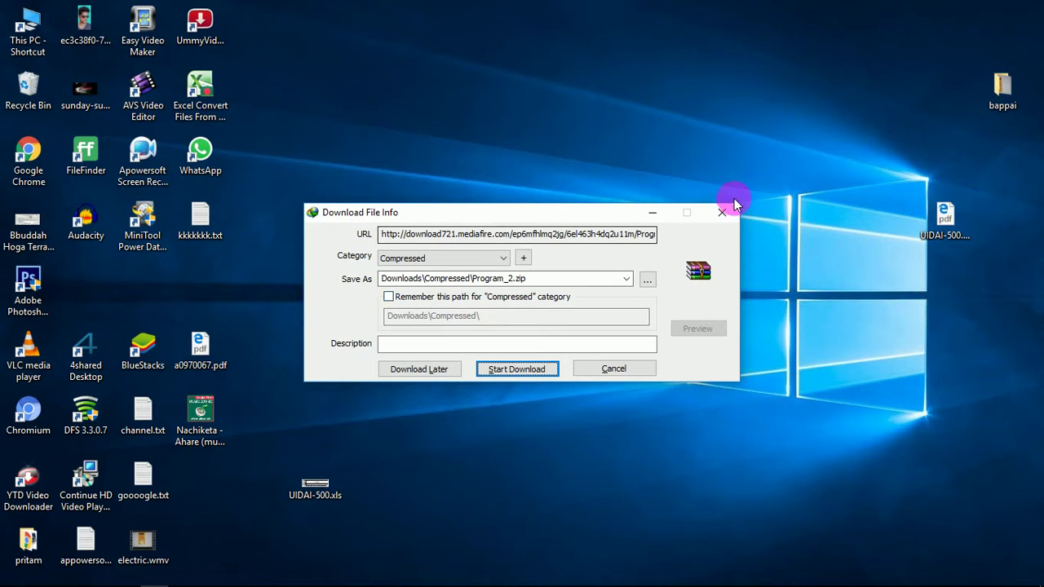
{"action": "left_click", "coordinate": [722, 214]}
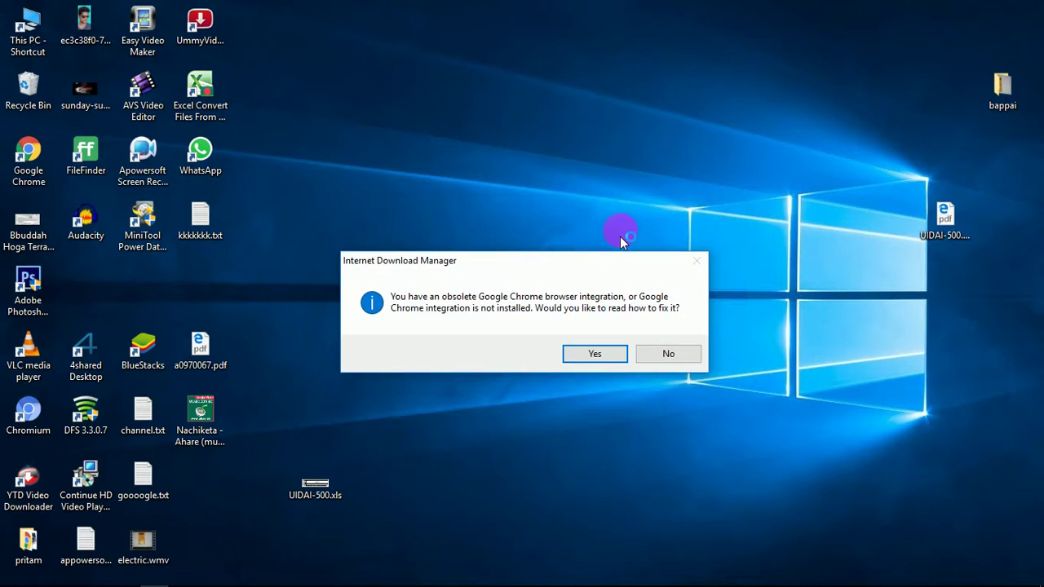
{"action": "left_click", "coordinate": [668, 355]}
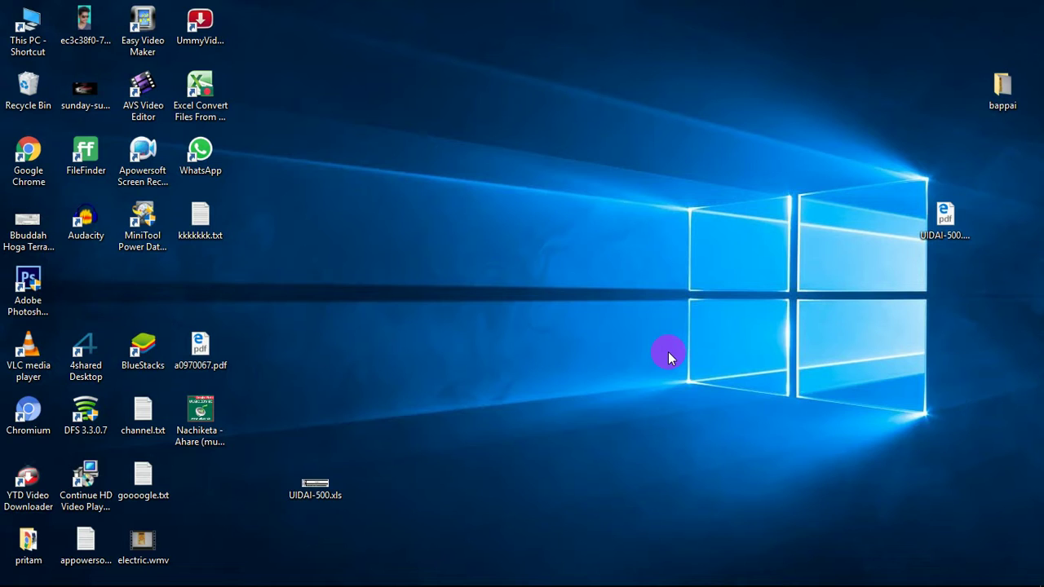